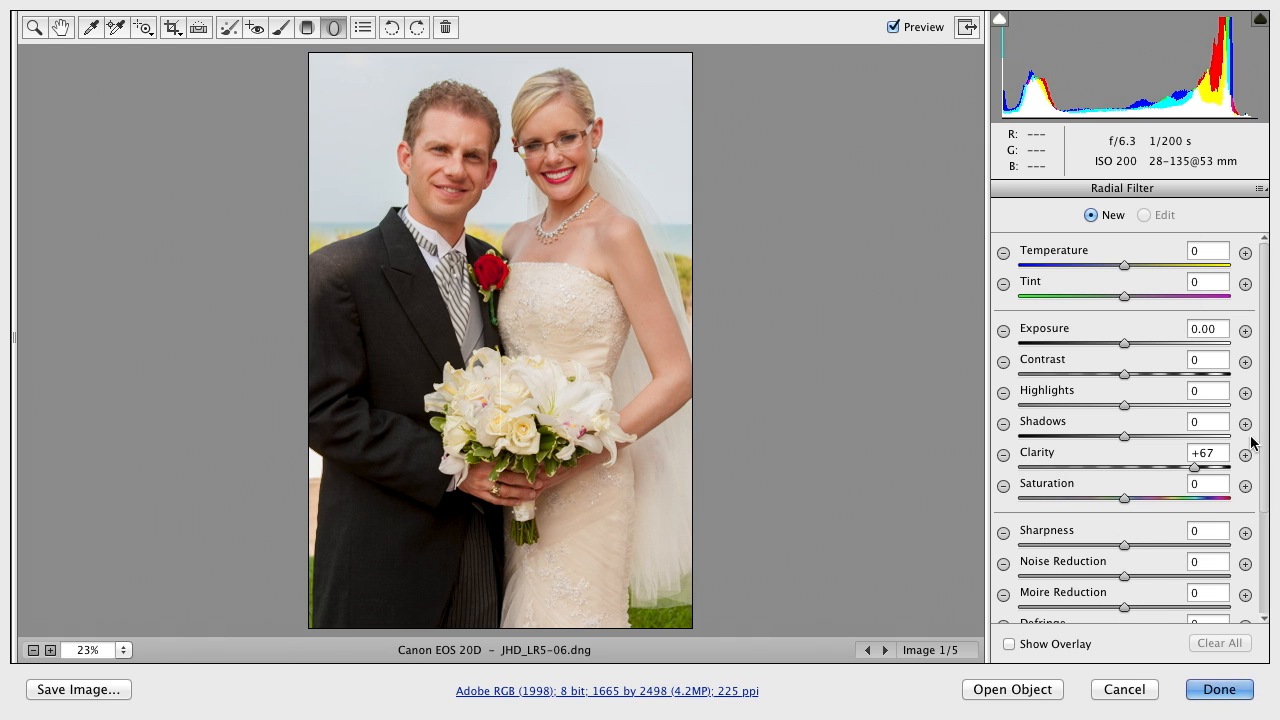
Add a radial filter ellipse enclosing the couple, with exposure at -0.50 and its effect applied outside
{"action": "left_click", "coordinate": [1262, 534]}
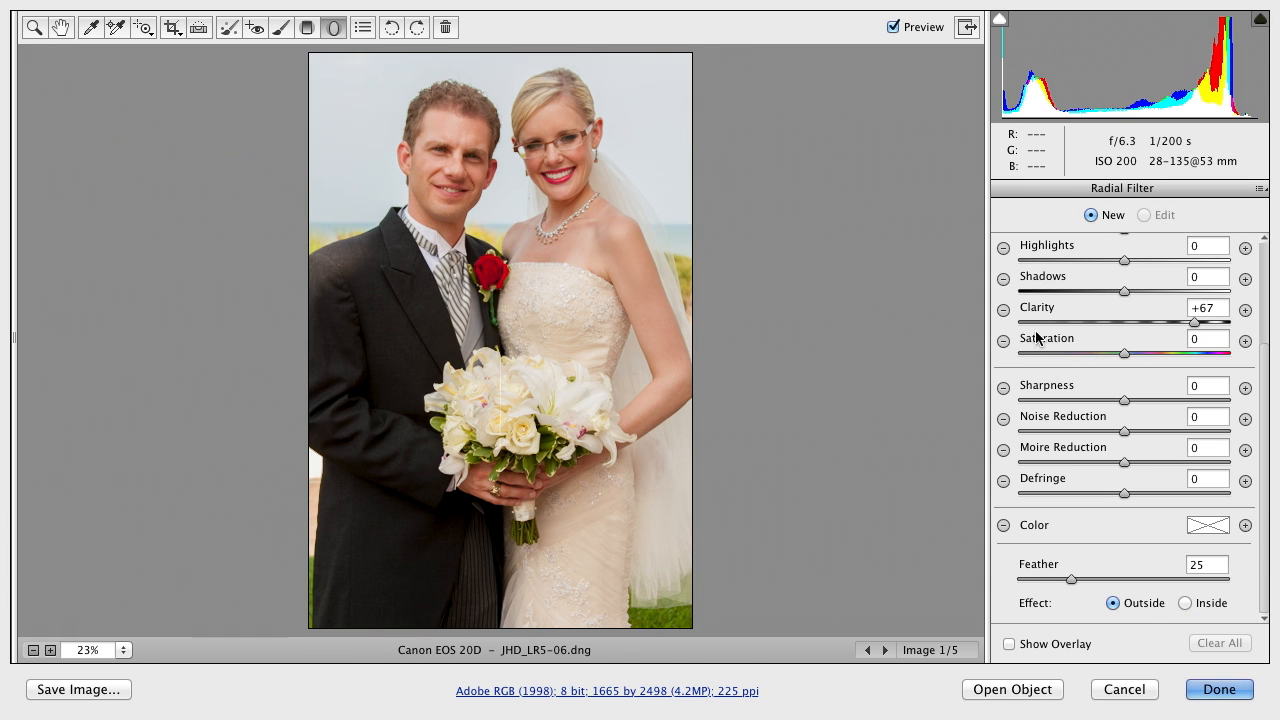
{"action": "scroll", "coordinate": [1258, 272], "scroll_direction": "up", "scroll_amount": 5}
{"action": "left_click", "coordinate": [1004, 331]}
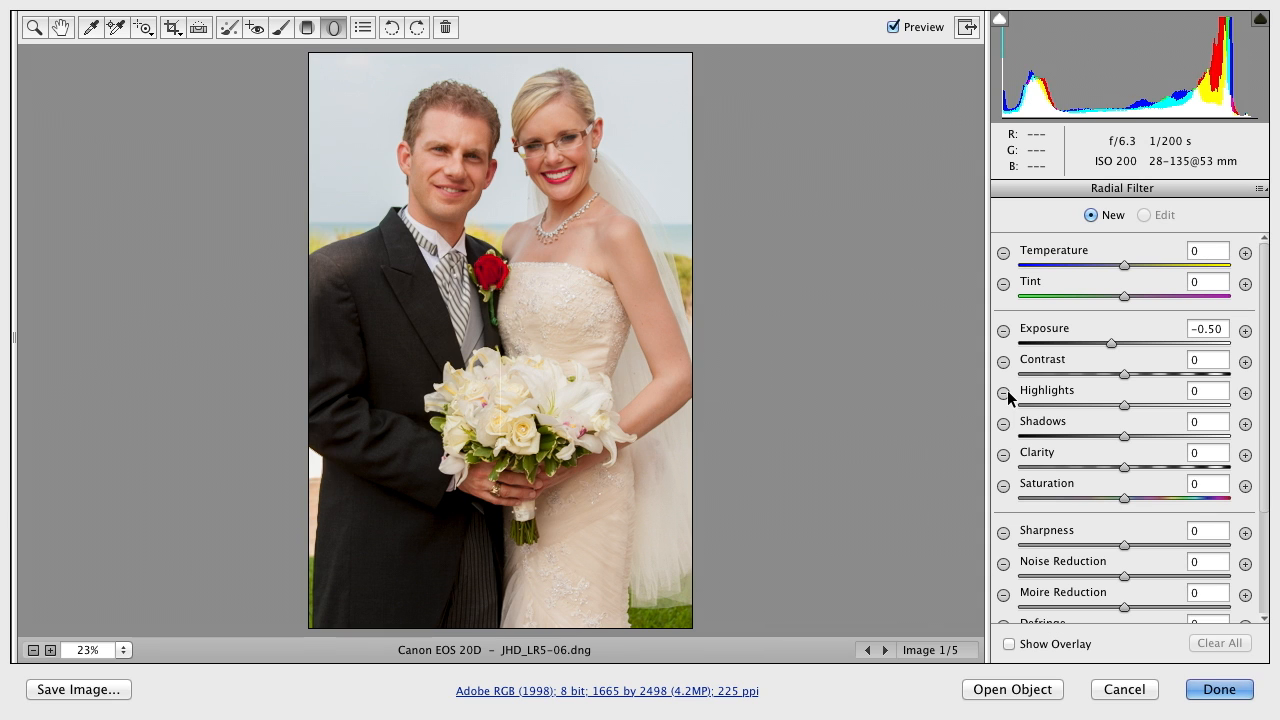
{"action": "key", "text": "shift"}
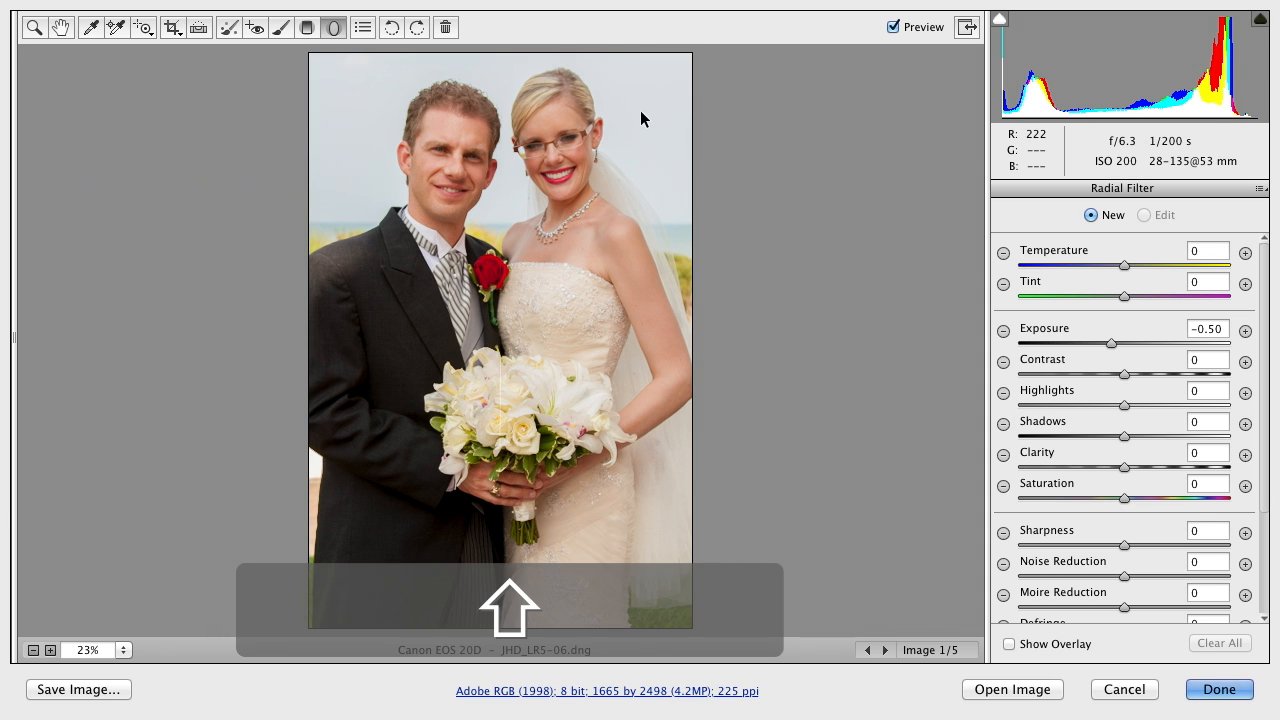
{"action": "left_click_drag", "start_coordinate": [640, 112], "coordinate": [644, 119]}
{"action": "key", "text": "v"}
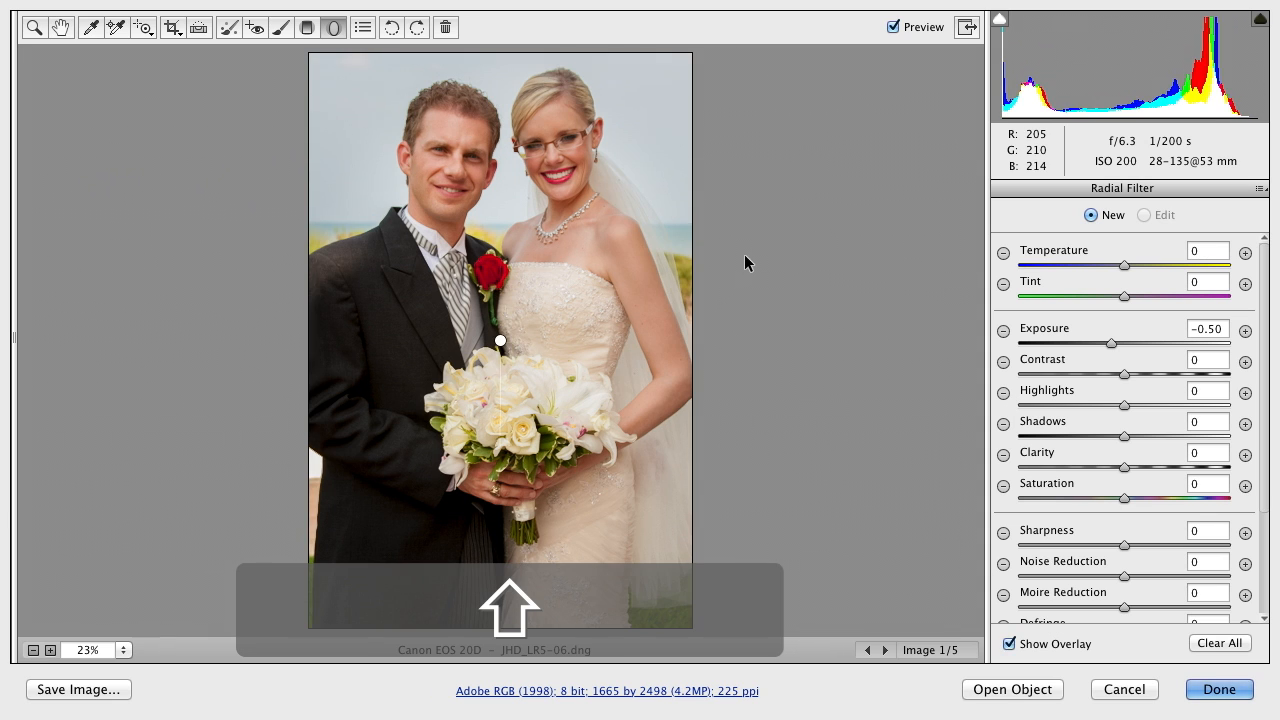
Set the couple's radial filter exposure to -4.00 and enlarge its ellipse slightly beyond the photo's edges
{"action": "left_click", "coordinate": [498, 340]}
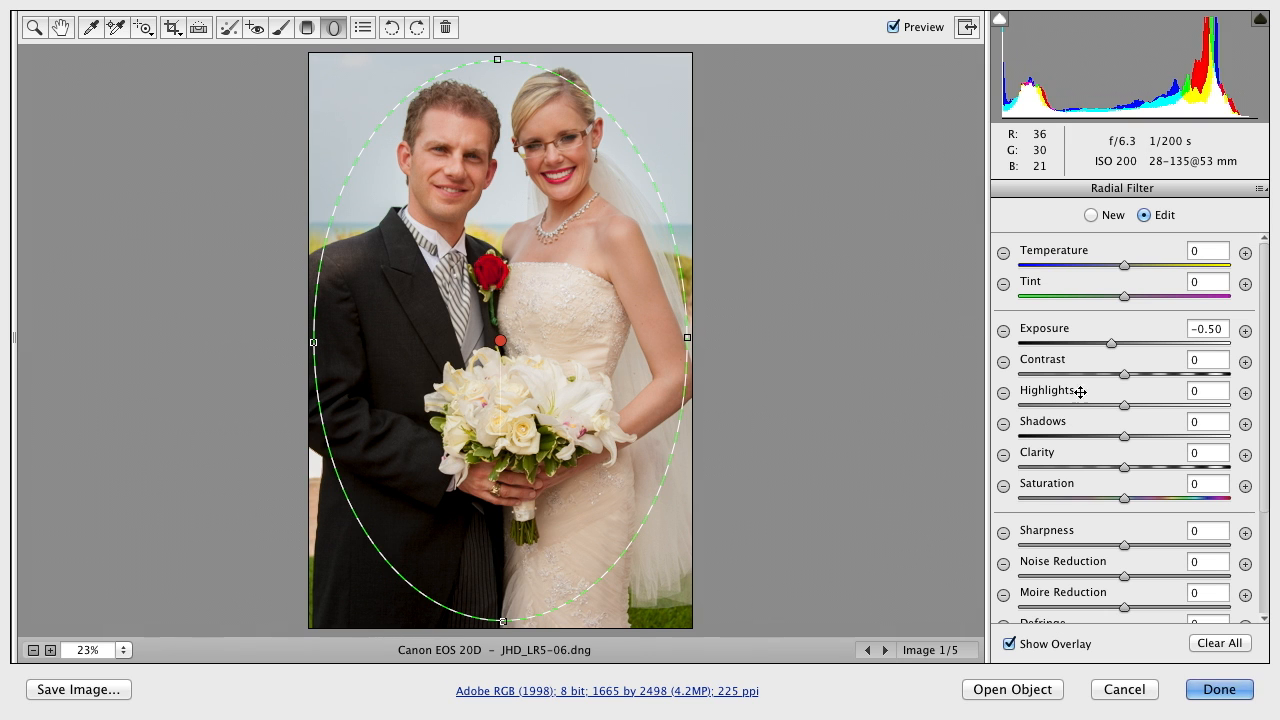
{"action": "left_click_drag", "start_coordinate": [1105, 348], "coordinate": [1016, 347]}
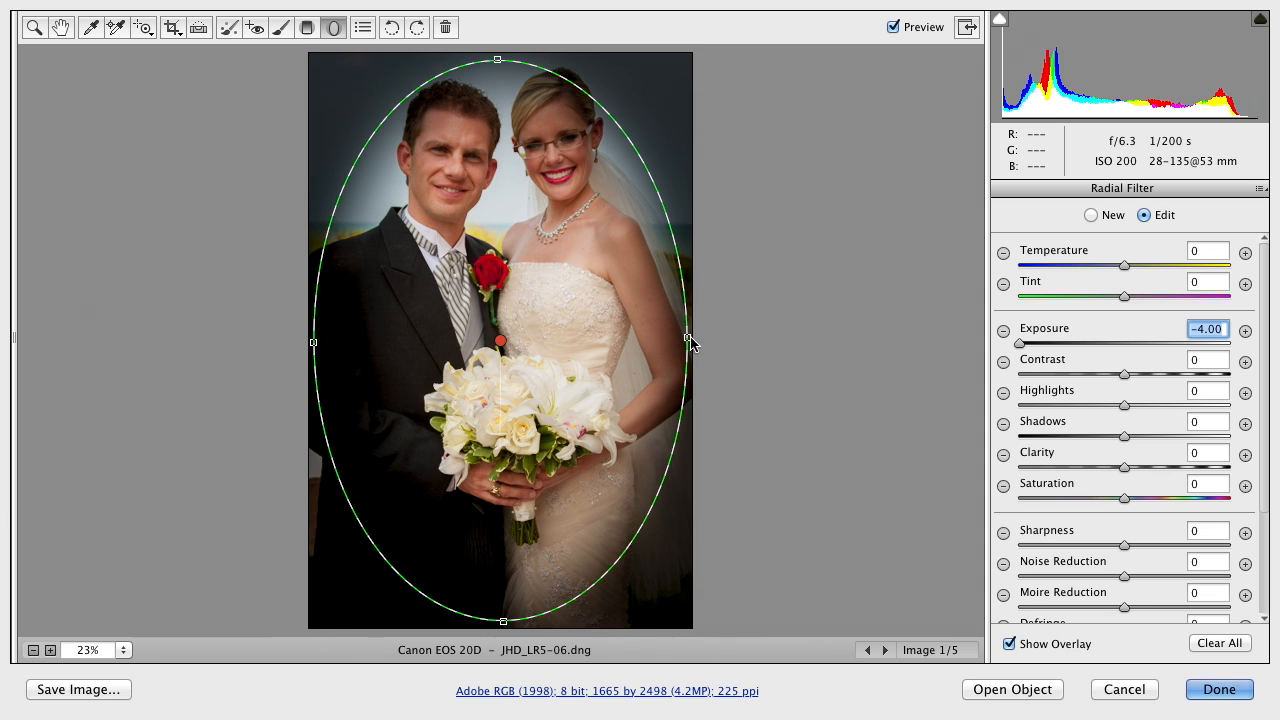
{"action": "left_click_drag", "start_coordinate": [688, 337], "coordinate": [707, 337]}
{"action": "left_click_drag", "start_coordinate": [496, 60], "coordinate": [495, 43]}
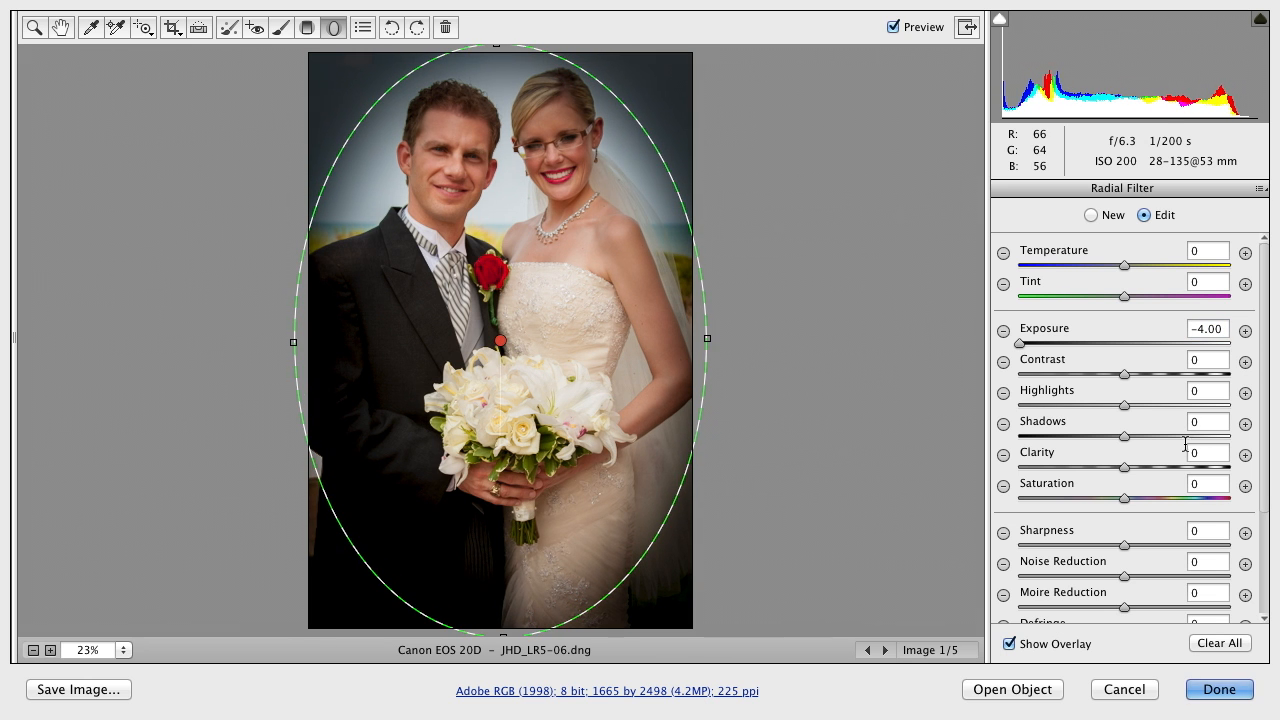
Set the filter's feather to 42, then stretch the ellipse vertically and shift it slightly upward around the couple
{"action": "left_click_drag", "start_coordinate": [1262, 498], "coordinate": [1260, 620]}
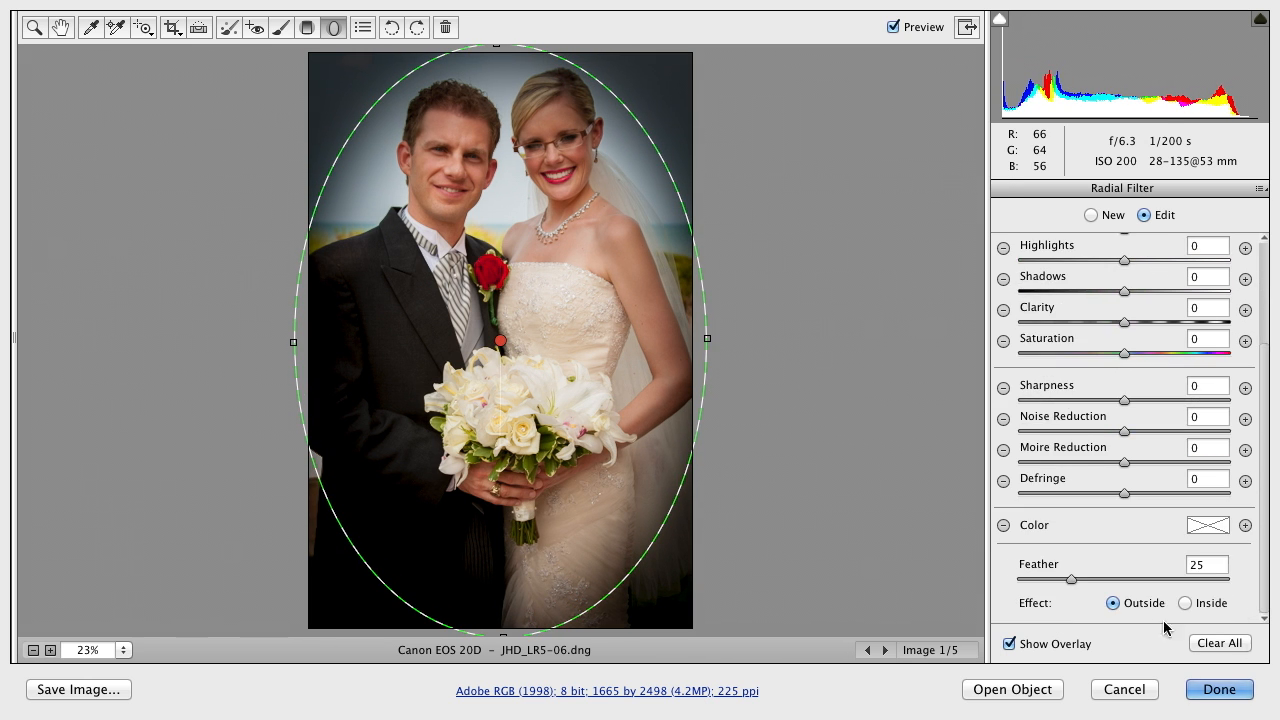
{"action": "left_click_drag", "start_coordinate": [1072, 584], "coordinate": [1106, 589]}
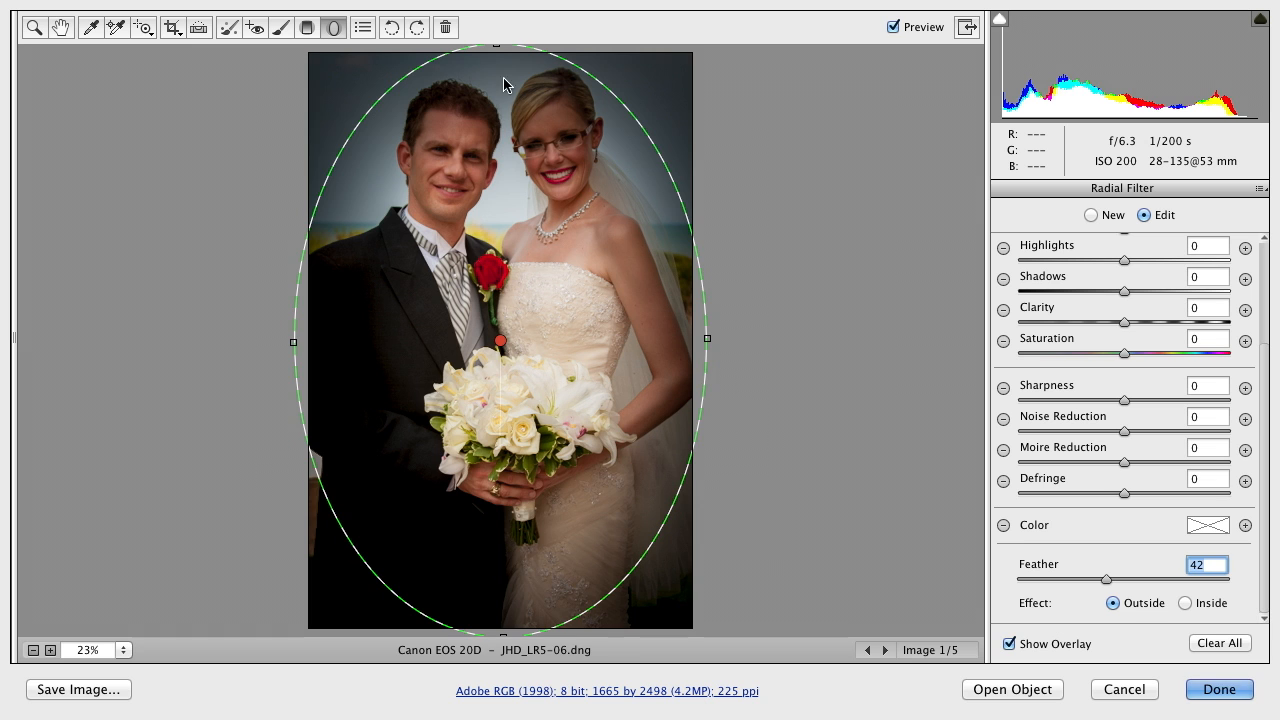
{"action": "left_click_drag", "start_coordinate": [497, 46], "coordinate": [491, 3]}
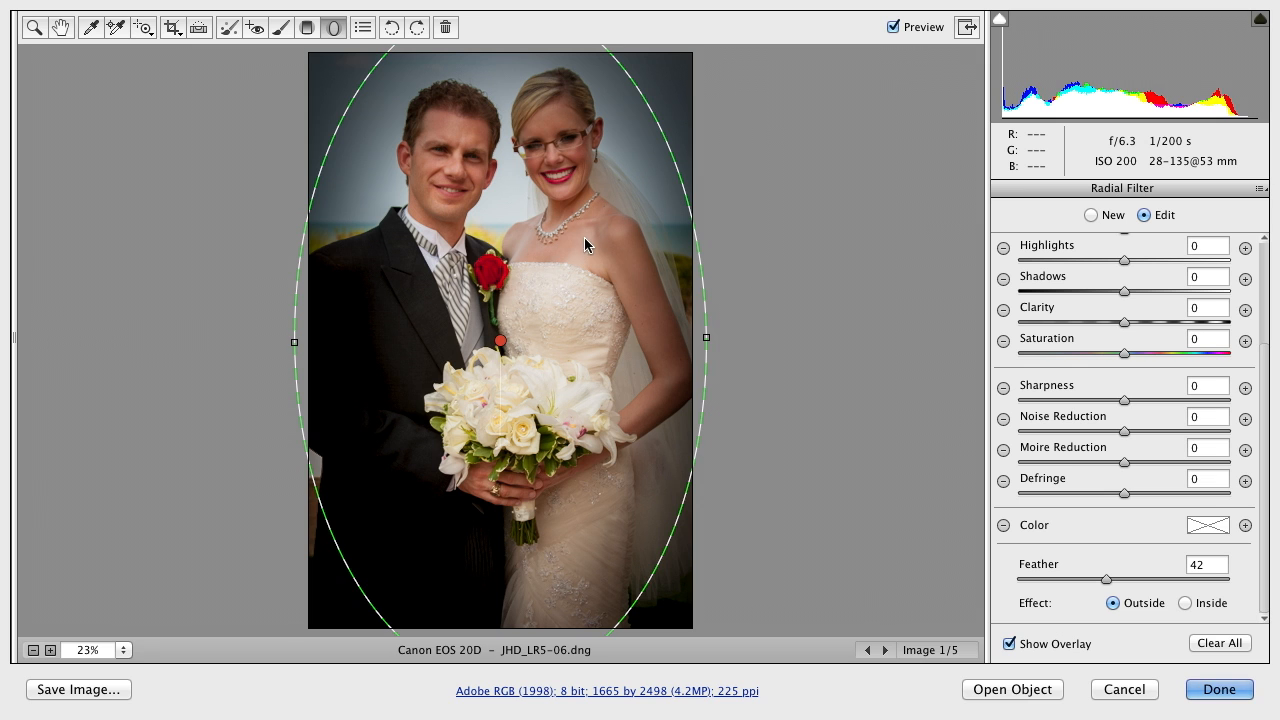
{"action": "key", "text": "super+minus"}
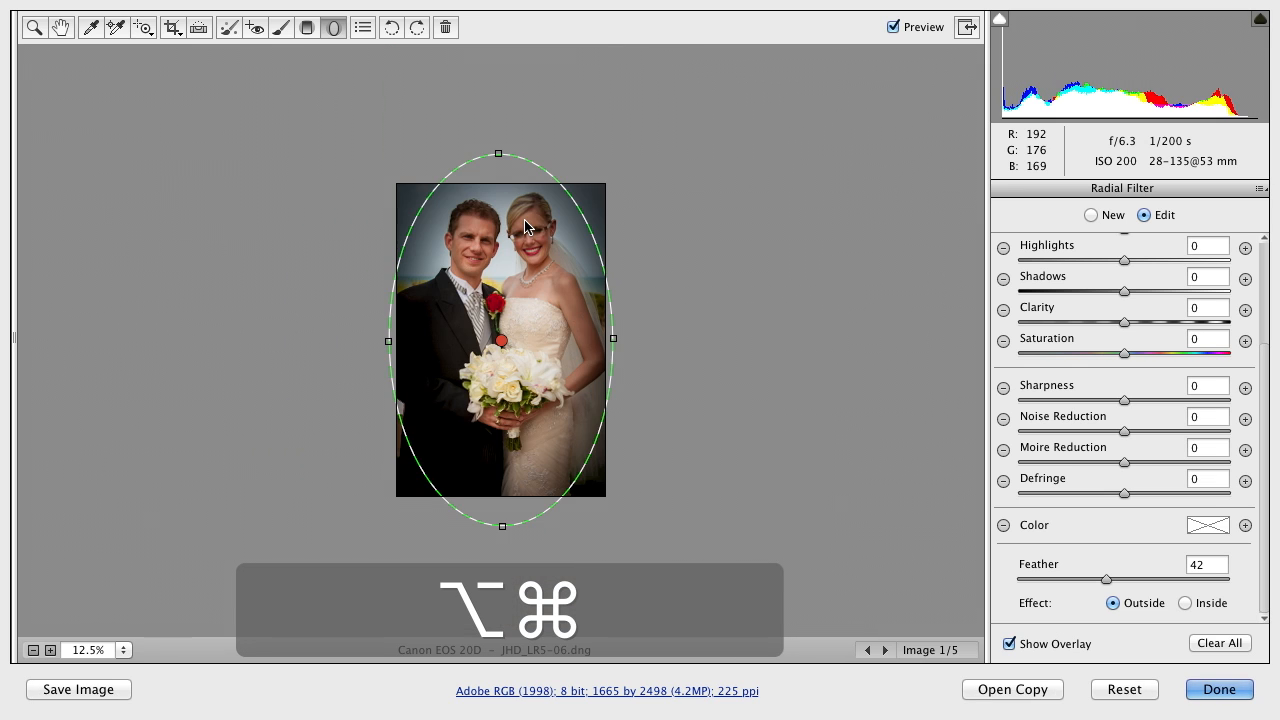
{"action": "left_click_drag", "start_coordinate": [497, 151], "coordinate": [498, 127]}
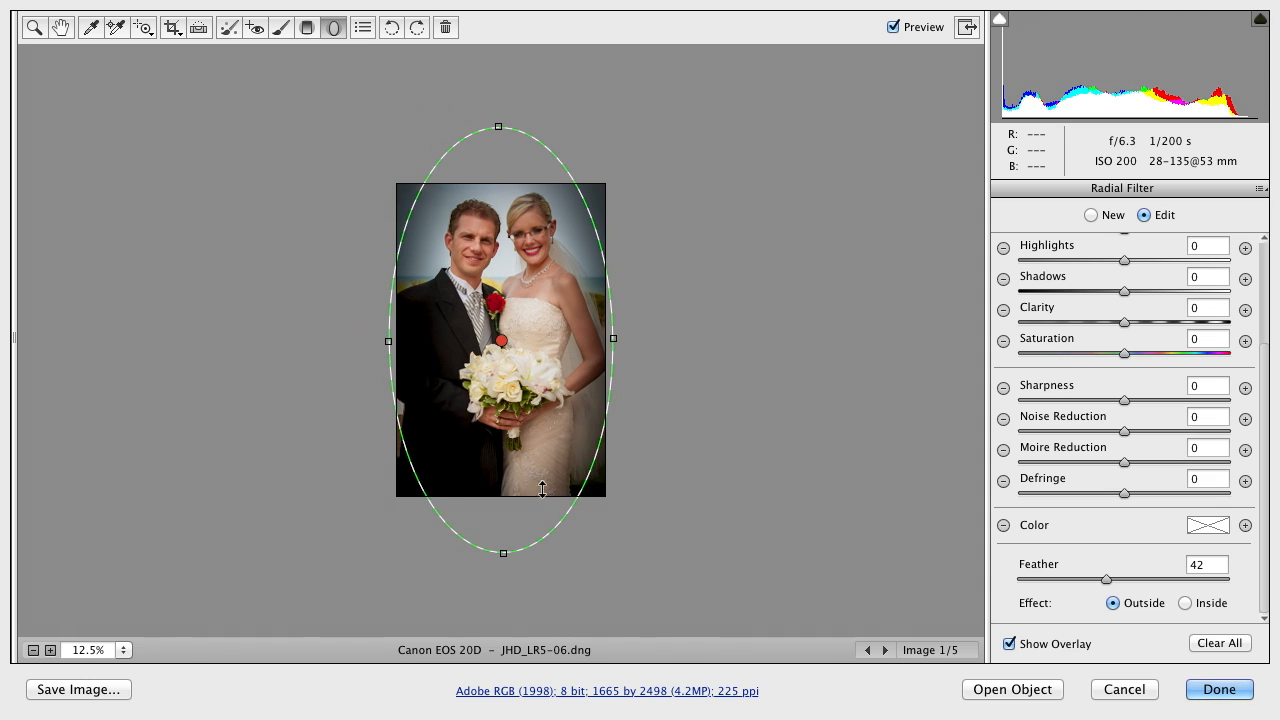
{"action": "left_click_drag", "start_coordinate": [503, 552], "coordinate": [503, 519]}
{"action": "left_click_drag", "start_coordinate": [516, 458], "coordinate": [517, 438]}
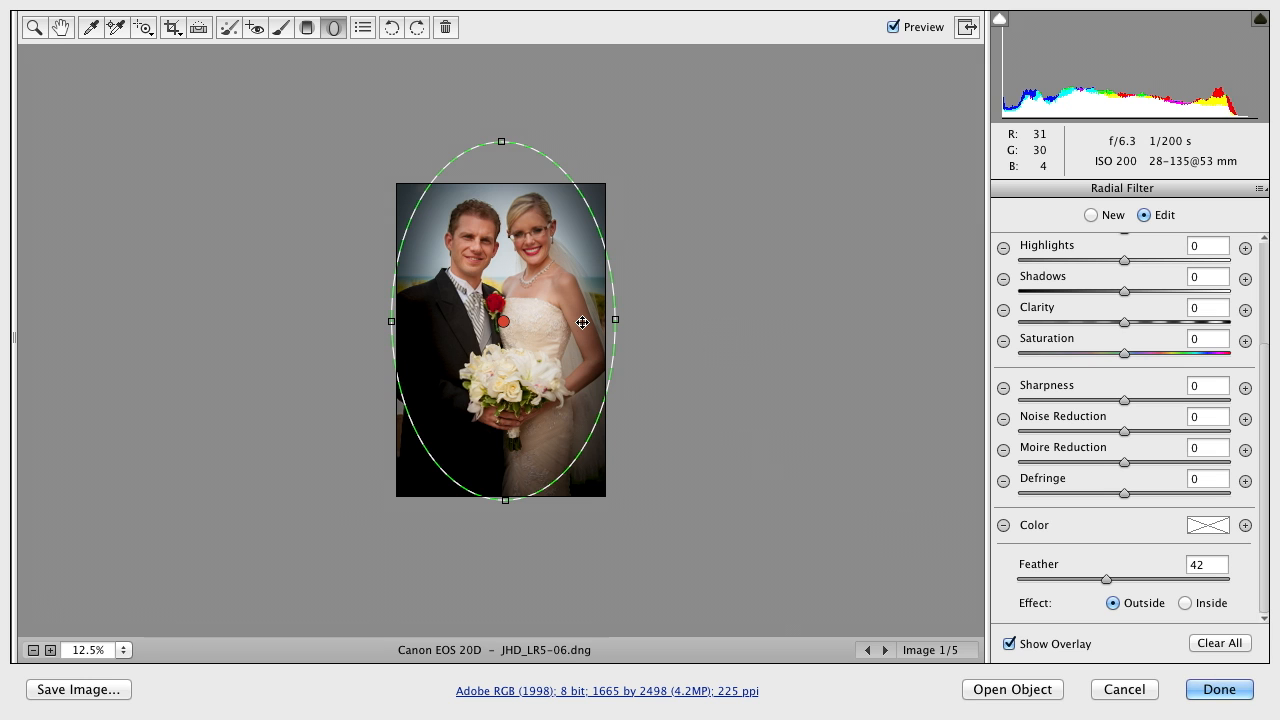
{"action": "key", "text": "super+0"}
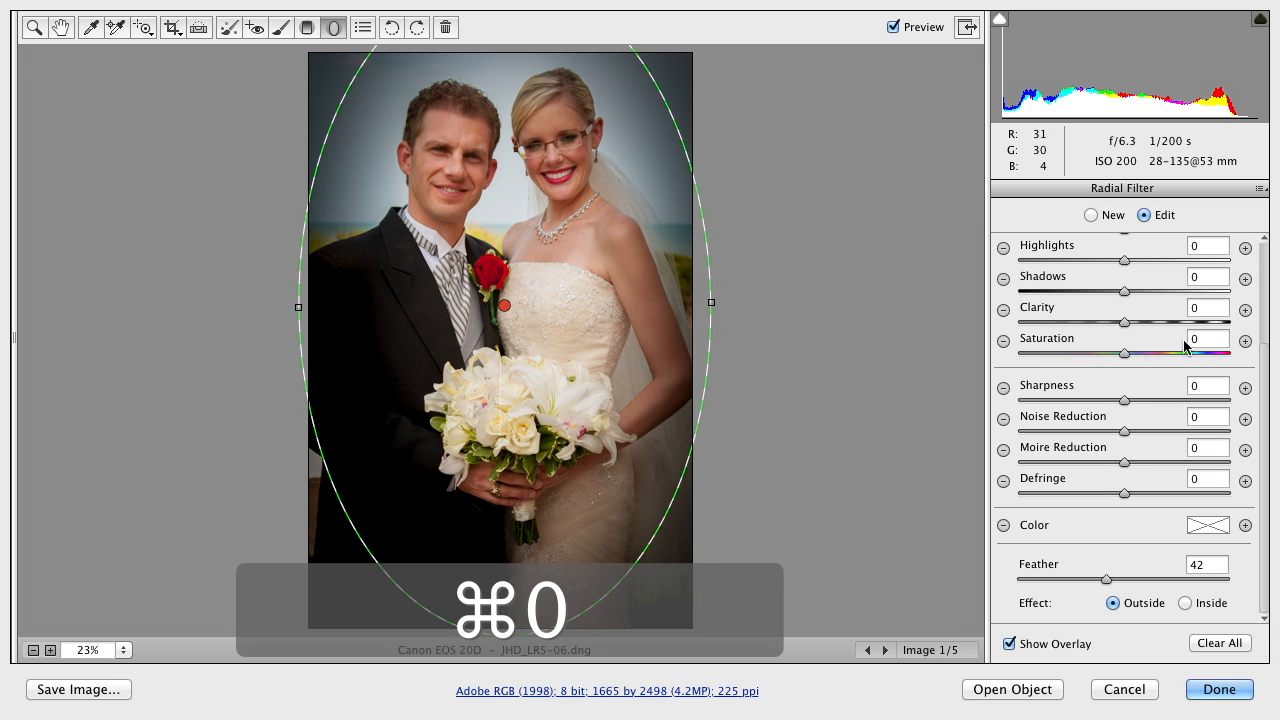
Set the radial filter's exposure to -1.30 and saturation to +32, with the overlay hidden
{"action": "left_click", "coordinate": [1263, 272]}
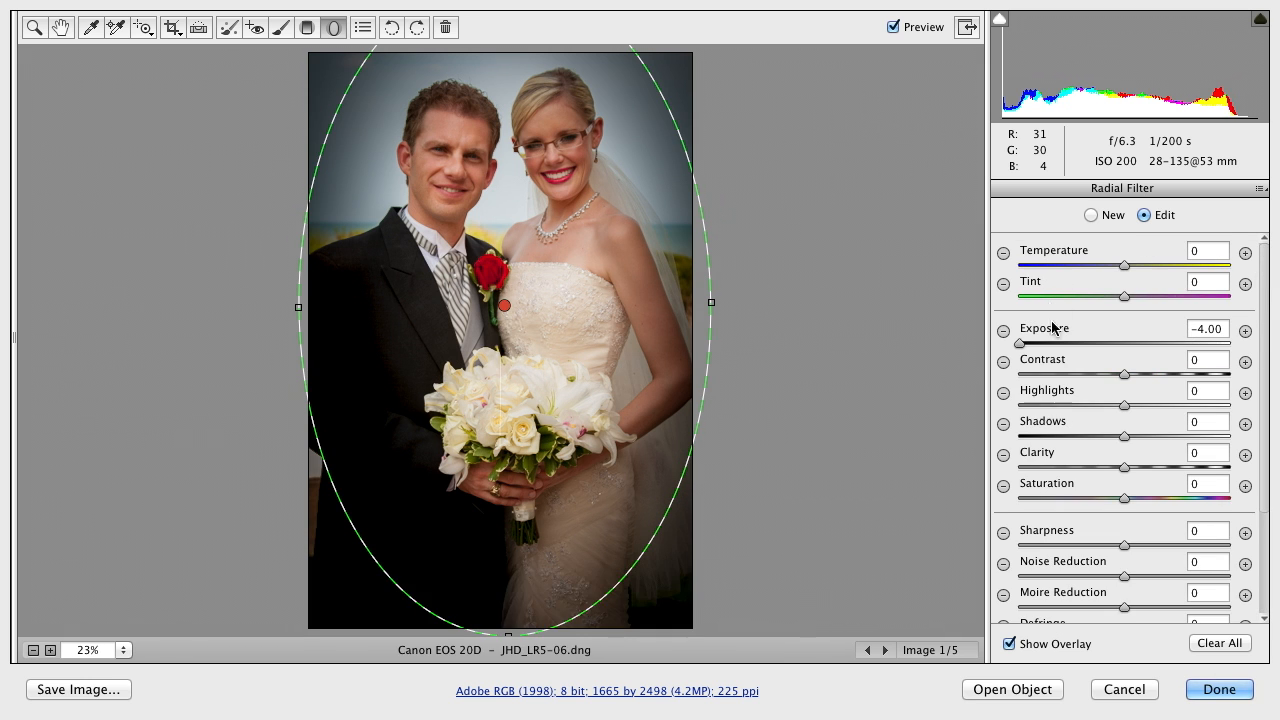
{"action": "left_click_drag", "start_coordinate": [1020, 343], "coordinate": [1095, 347]}
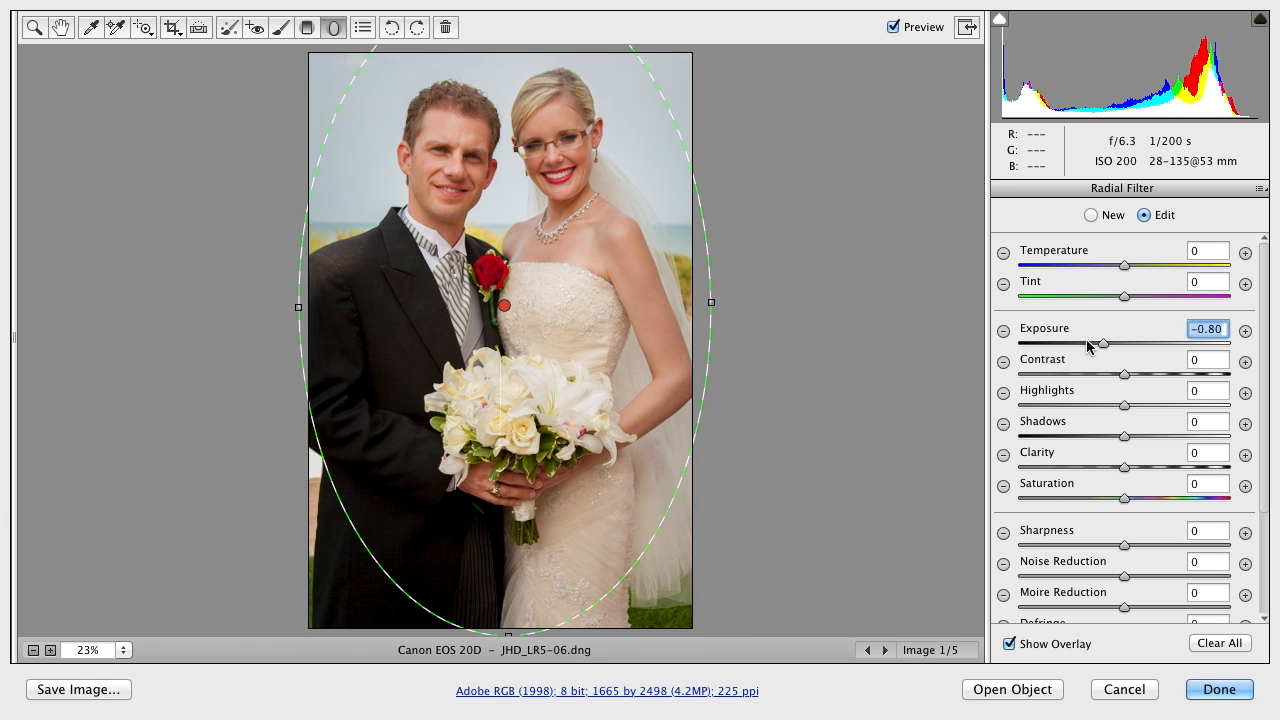
{"action": "key", "text": "v"}
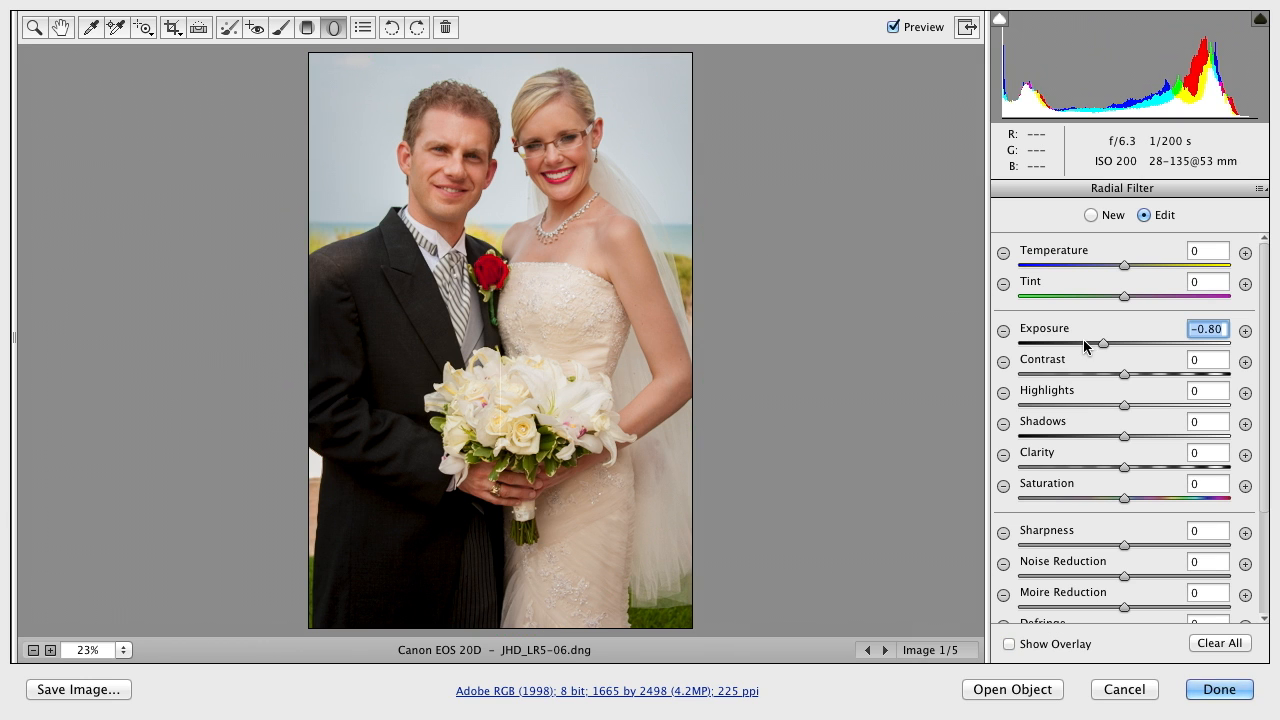
{"action": "left_click_drag", "start_coordinate": [1103, 341], "coordinate": [1090, 343]}
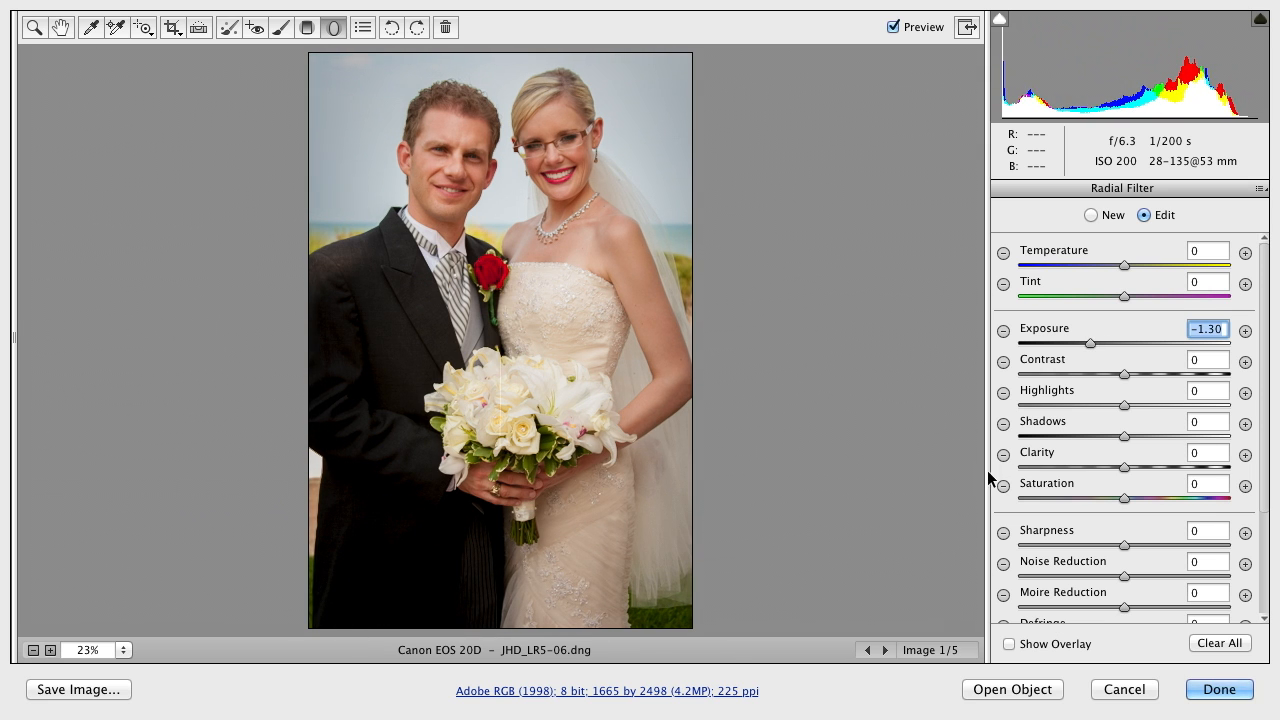
{"action": "left_click_drag", "start_coordinate": [1129, 499], "coordinate": [1160, 498]}
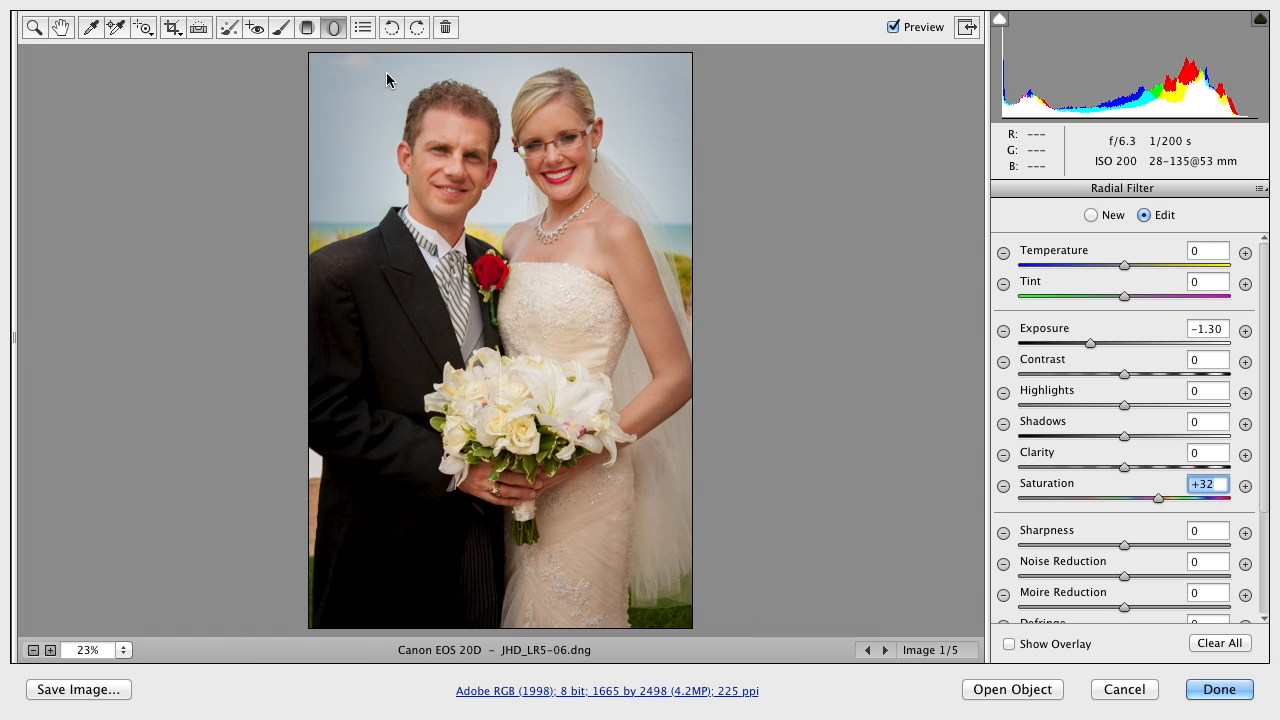
Compare the photo repeatedly with and without the radial filter adjustments
{"action": "left_click", "coordinate": [894, 30]}
{"action": "left_click", "coordinate": [894, 29]}
{"action": "left_click", "coordinate": [896, 29]}
{"action": "left_click", "coordinate": [898, 30]}
{"action": "left_click", "coordinate": [896, 29]}
{"action": "left_click", "coordinate": [894, 29]}
{"action": "left_click", "coordinate": [894, 29]}
{"action": "left_click", "coordinate": [894, 30]}
{"action": "left_click", "coordinate": [894, 29]}
{"action": "left_click", "coordinate": [894, 29]}
Save the current edit as a snapshot named 3 and compare it with snapshot 0
{"action": "key", "text": "h"}
{"action": "left_click", "coordinate": [1220, 192]}
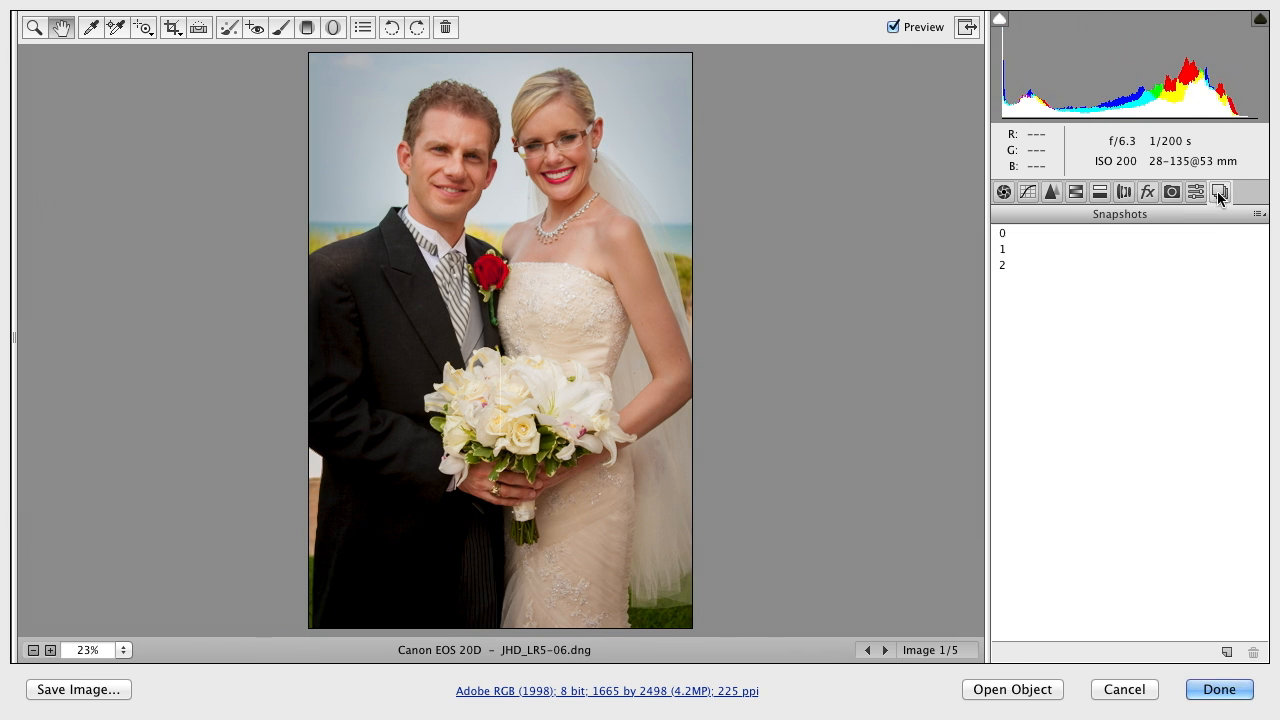
{"action": "left_click", "coordinate": [1226, 651]}
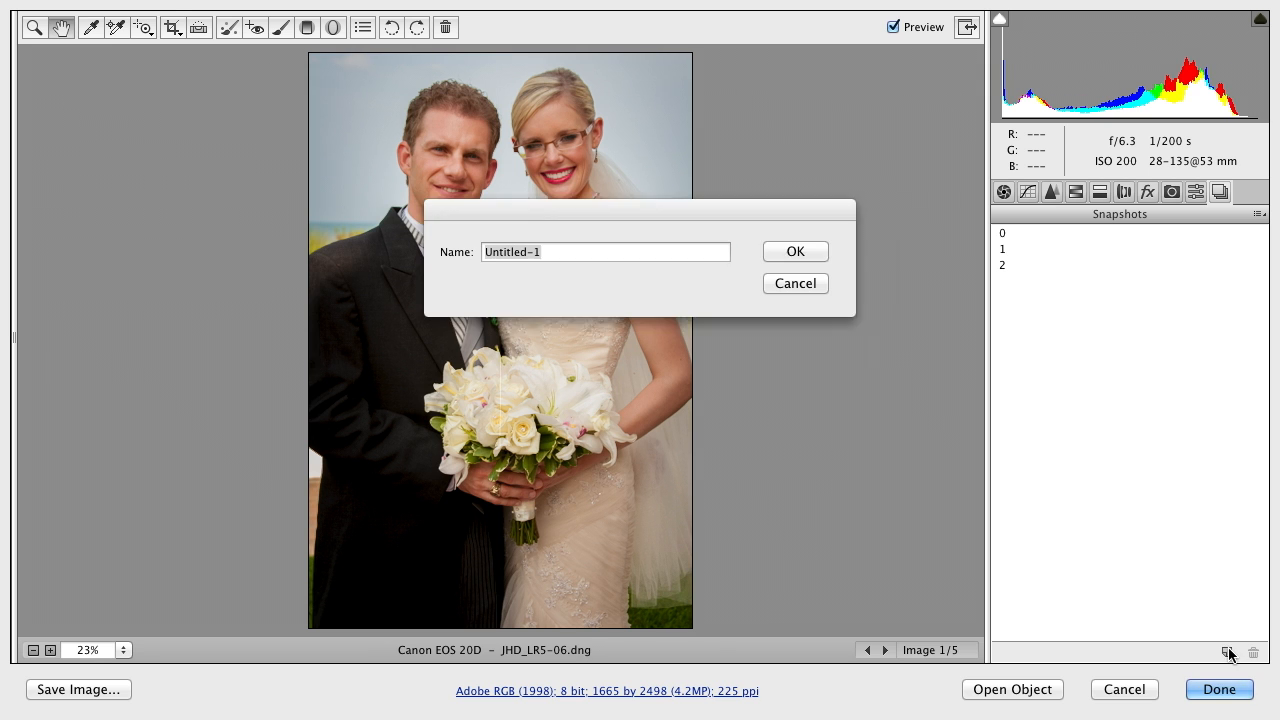
{"action": "type", "text": "3"}
{"action": "left_click", "coordinate": [785, 251]}
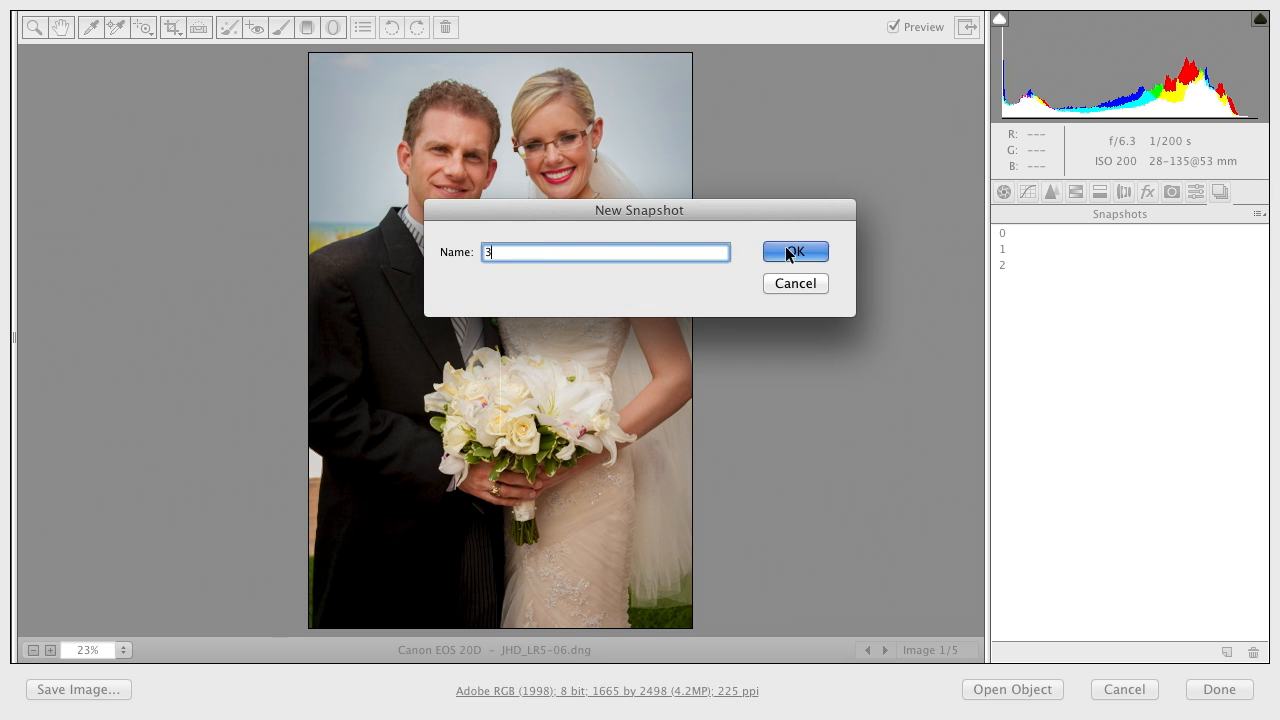
{"action": "left_click", "coordinate": [1017, 233]}
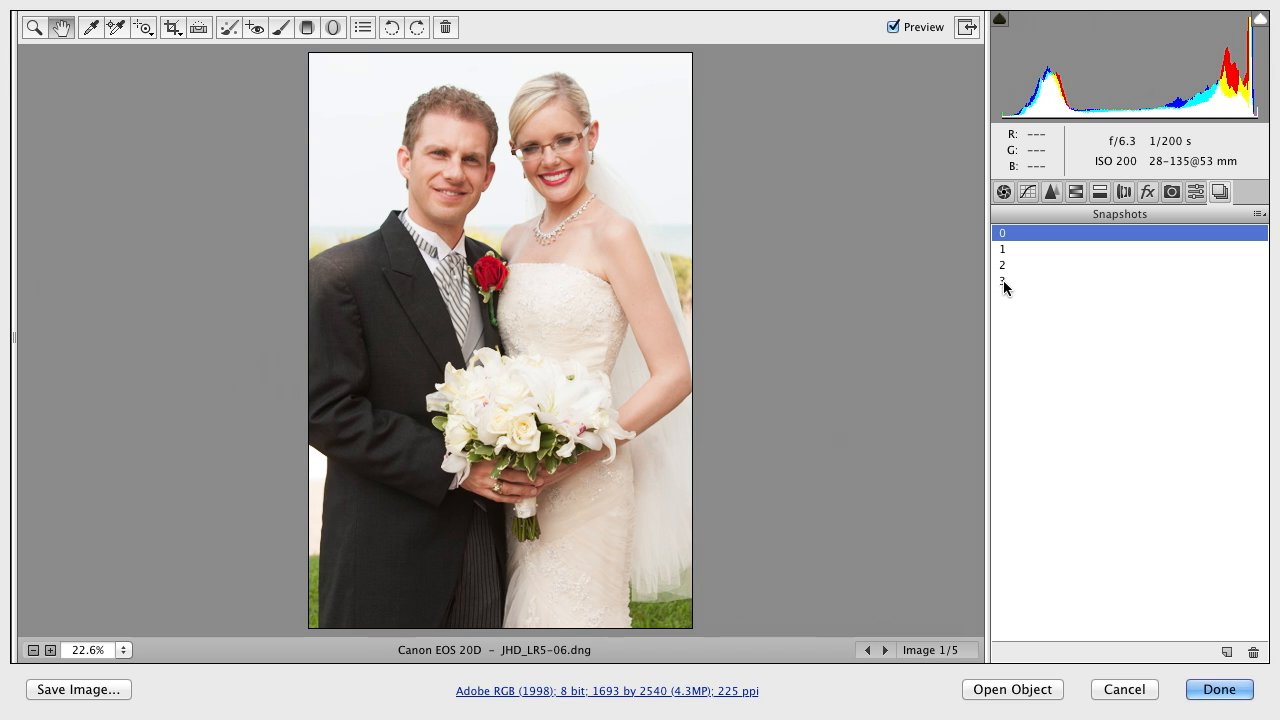
{"action": "left_click", "coordinate": [1004, 281]}
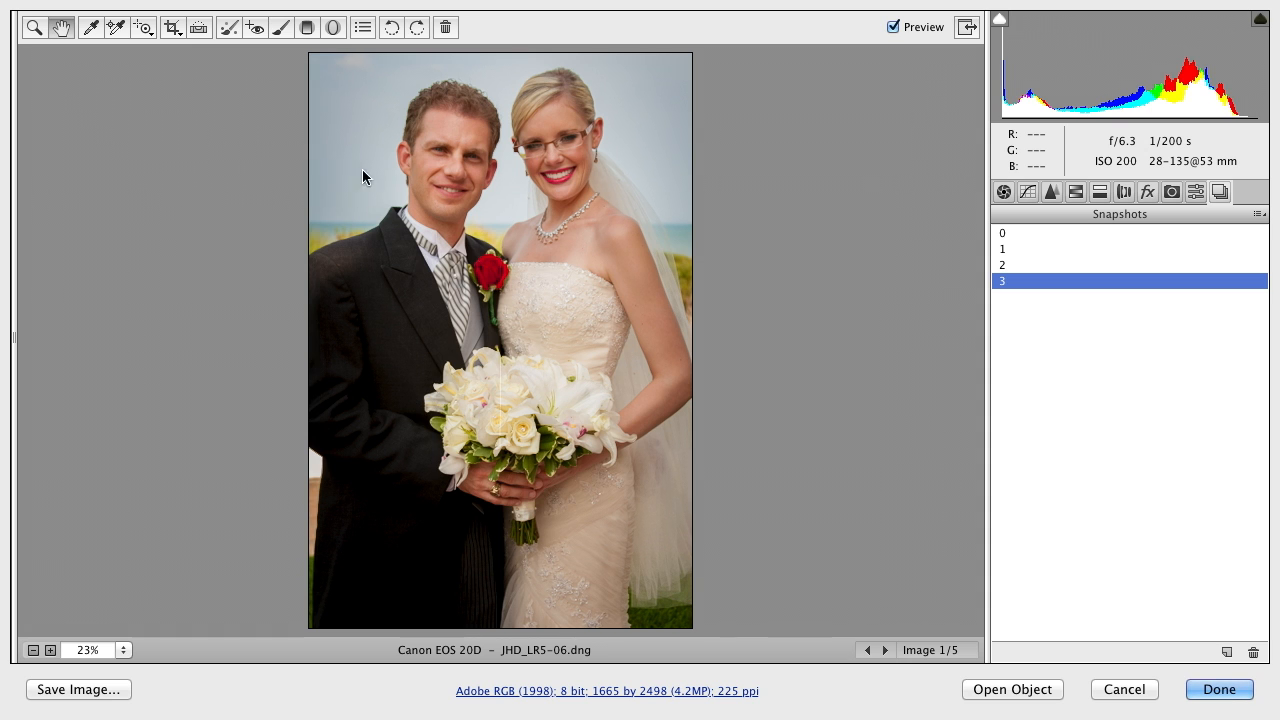
Prepare a new radial filter for the faces at 100% zoom, with exposure +0.50 and feather 50
{"action": "left_click", "coordinate": [333, 27]}
{"action": "key", "text": "super+space"}
{"action": "left_click", "coordinate": [470, 188], "text": "super"}
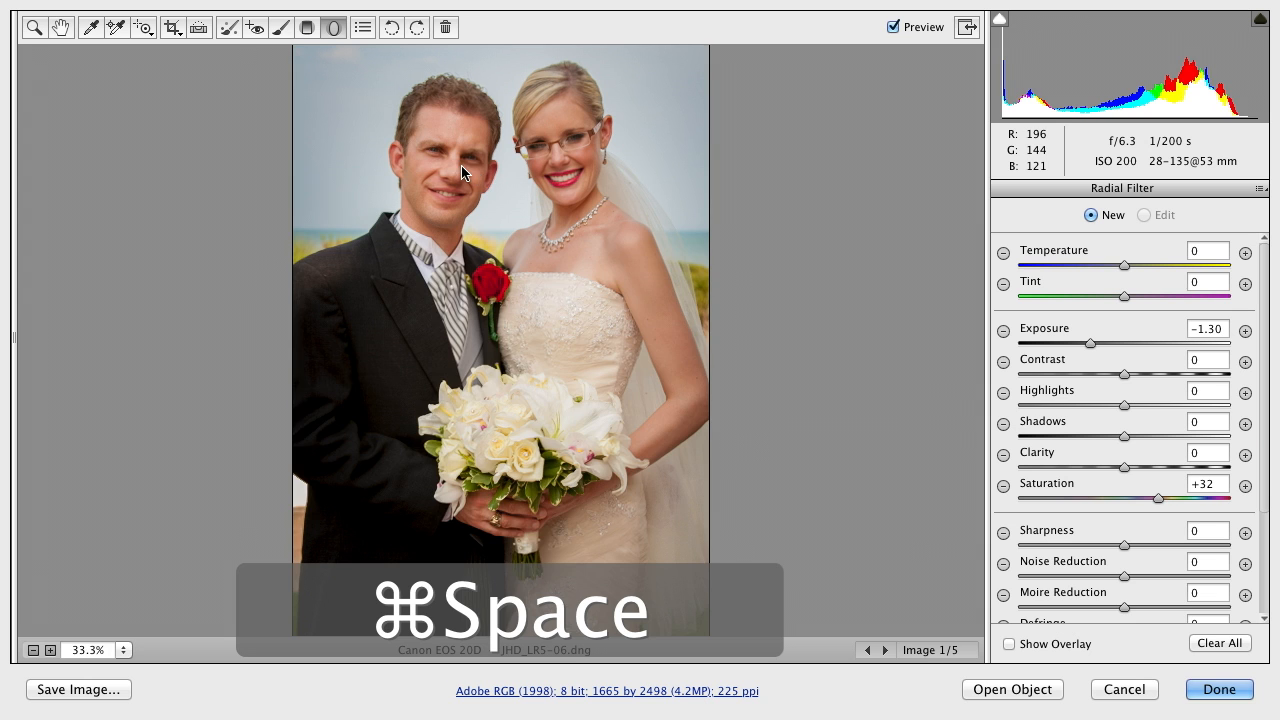
{"action": "left_click", "coordinate": [468, 176], "text": "super"}
{"action": "left_click", "coordinate": [453, 219], "text": "super"}
{"action": "left_click", "coordinate": [453, 219], "text": "super"}
{"action": "left_click", "coordinate": [522, 338], "text": "super"}
{"action": "left_click_drag", "start_coordinate": [575, 341], "coordinate": [449, 263]}
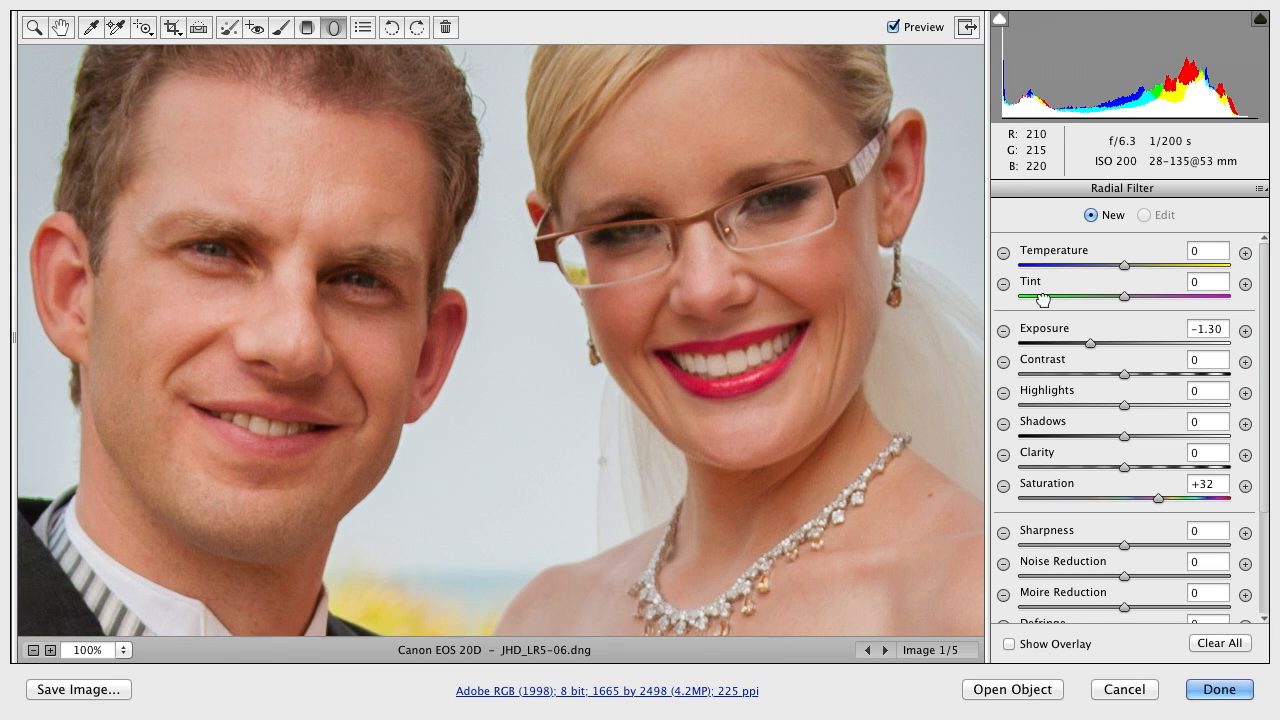
{"action": "left_click", "coordinate": [1245, 330]}
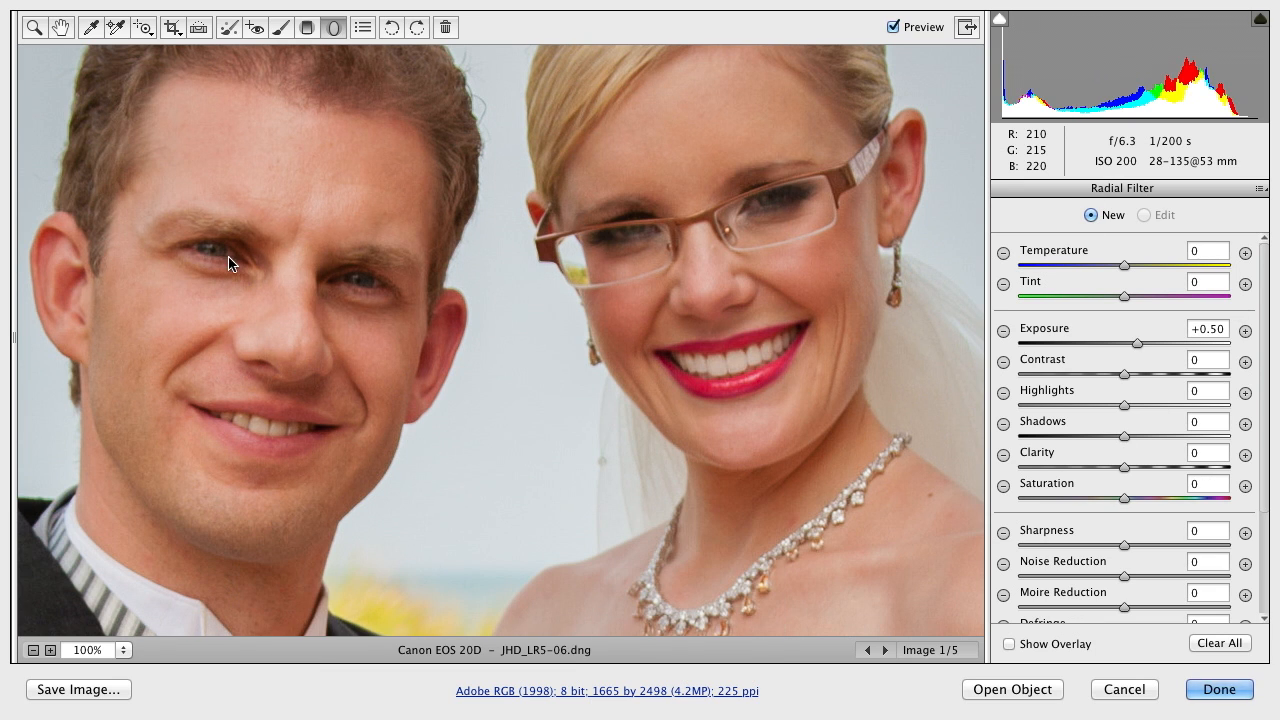
{"action": "left_click", "coordinate": [1265, 542]}
{"action": "left_click_drag", "start_coordinate": [1106, 578], "coordinate": [1124, 579]}
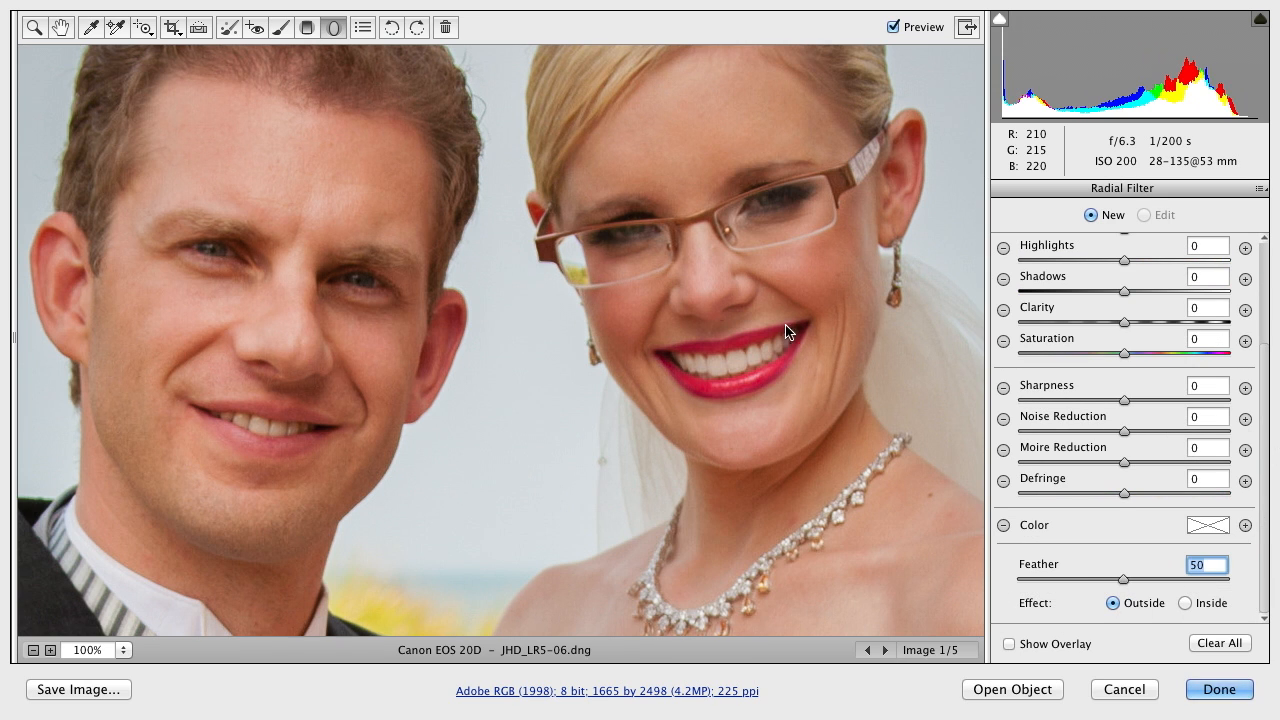
Brighten each of the groom's eyes with a small radial filter applied inside, and compare before and after
{"action": "left_click", "coordinate": [235, 260]}
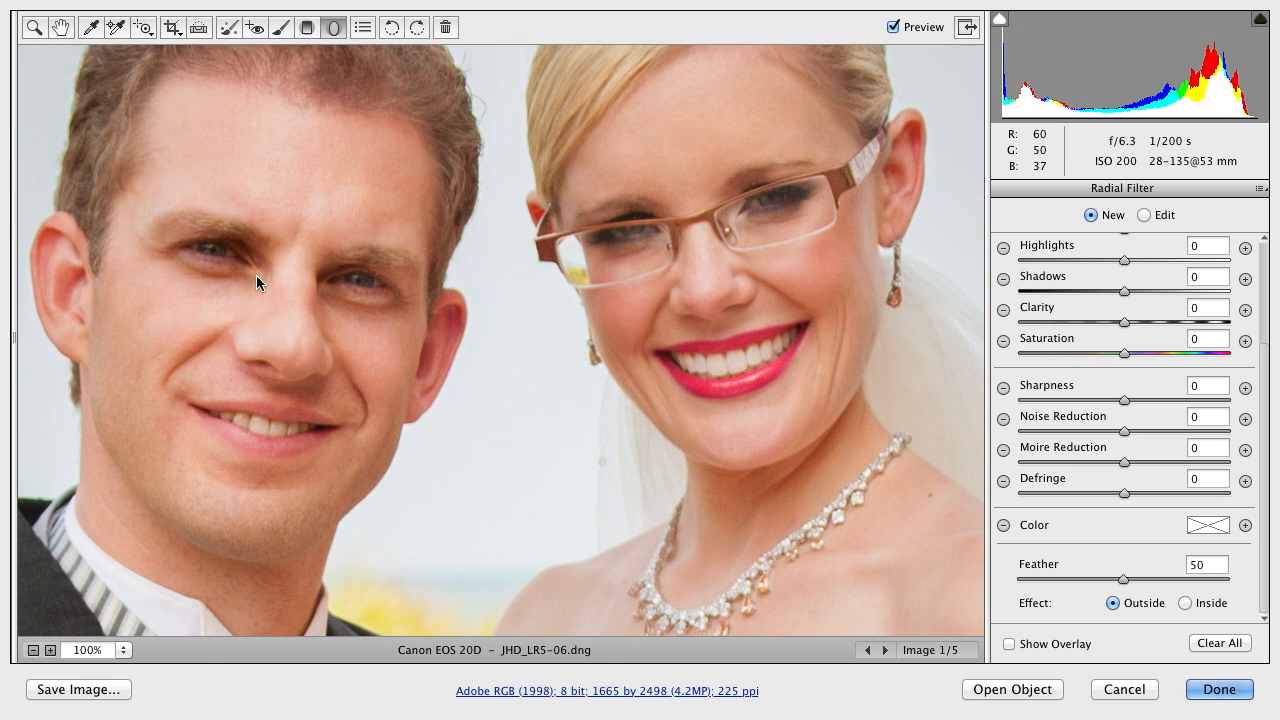
{"action": "left_click", "coordinate": [1186, 604]}
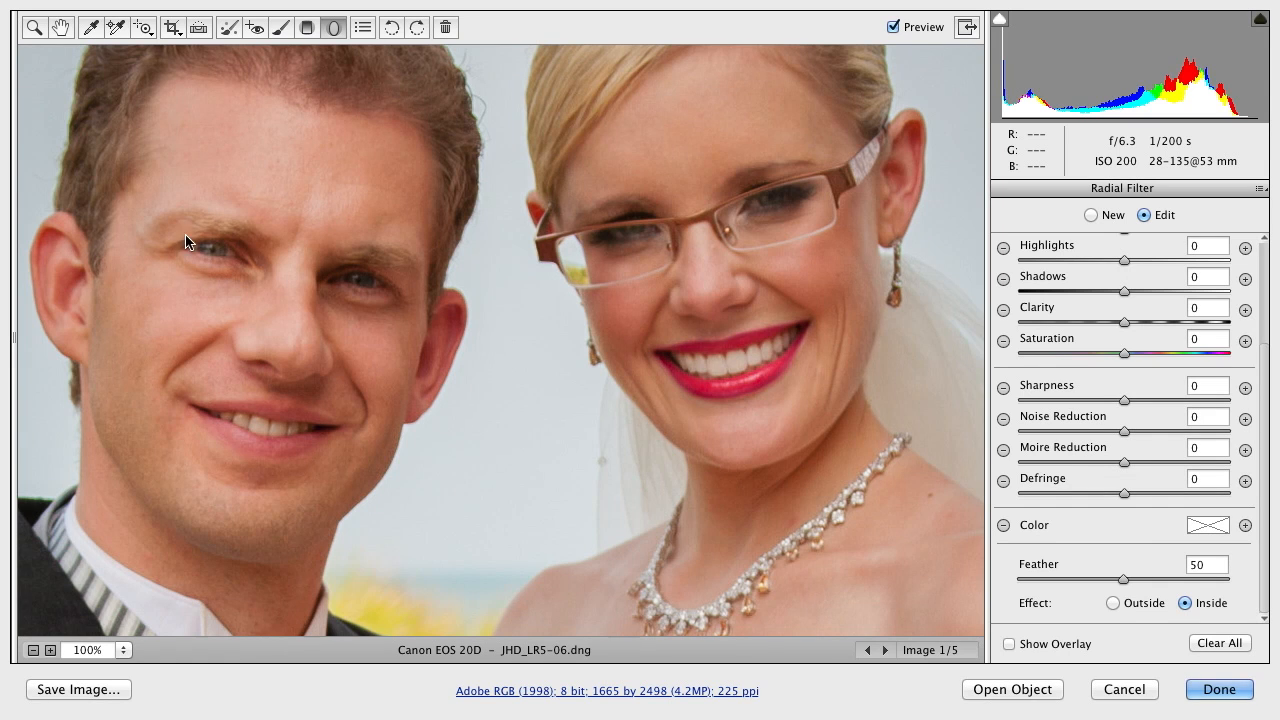
{"action": "left_click", "coordinate": [893, 27]}
{"action": "left_click", "coordinate": [893, 27]}
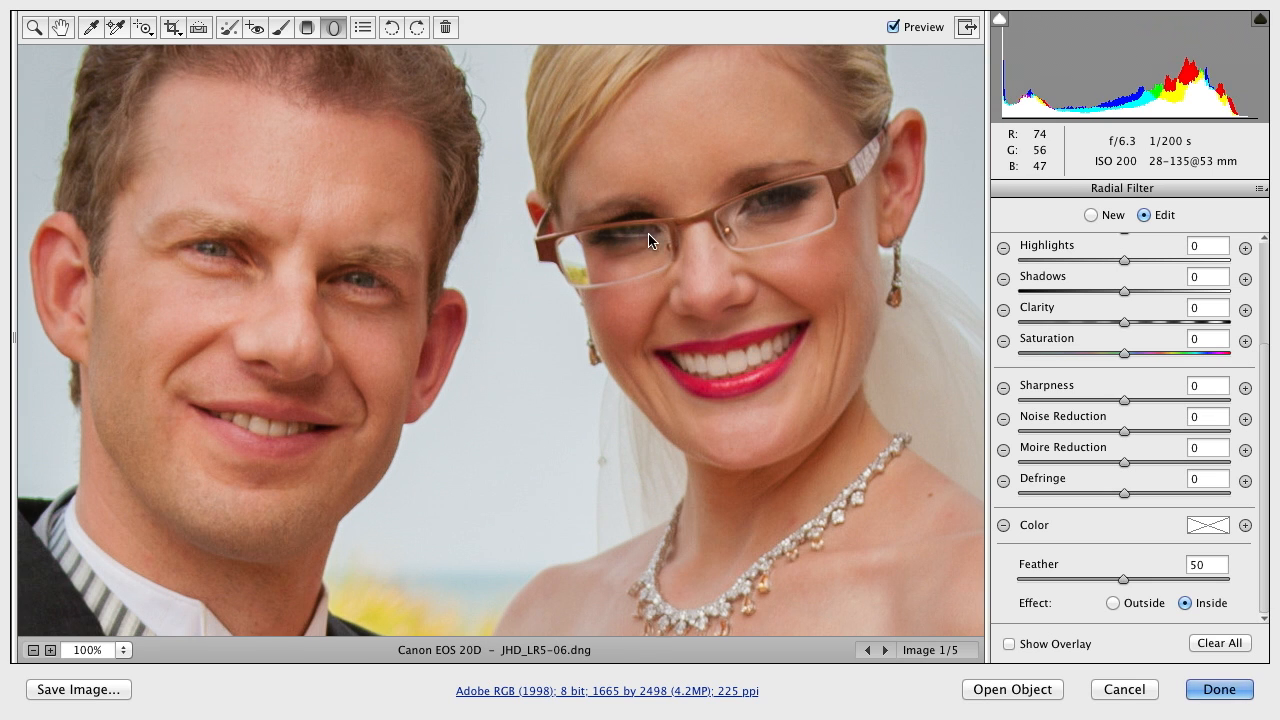
Place a small inside radial filter over each of the bride's eyes, adjusting the position of the one nearer the groom
{"action": "key", "text": "v"}
{"action": "key", "text": "v"}
{"action": "key", "text": "v"}
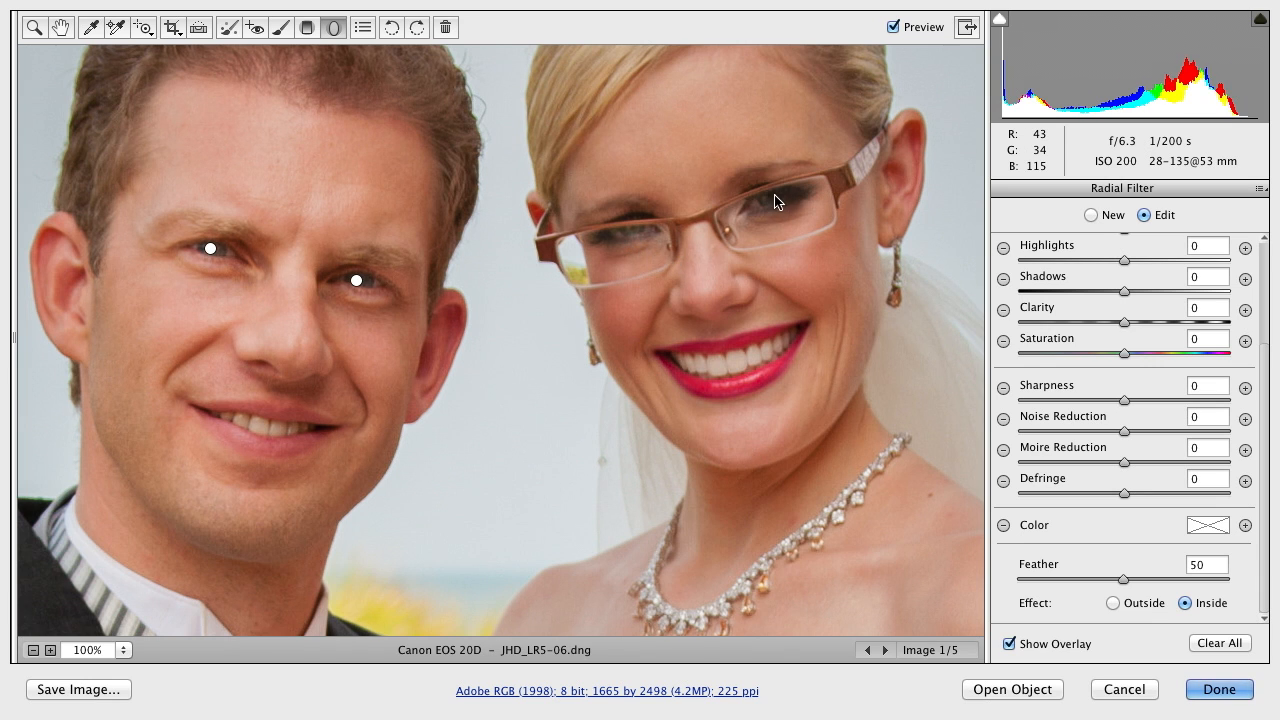
{"action": "key", "text": "v"}
{"action": "key", "text": "v"}
{"action": "left_click", "coordinate": [627, 231]}
{"action": "left_click_drag", "start_coordinate": [627, 231], "coordinate": [622, 226]}
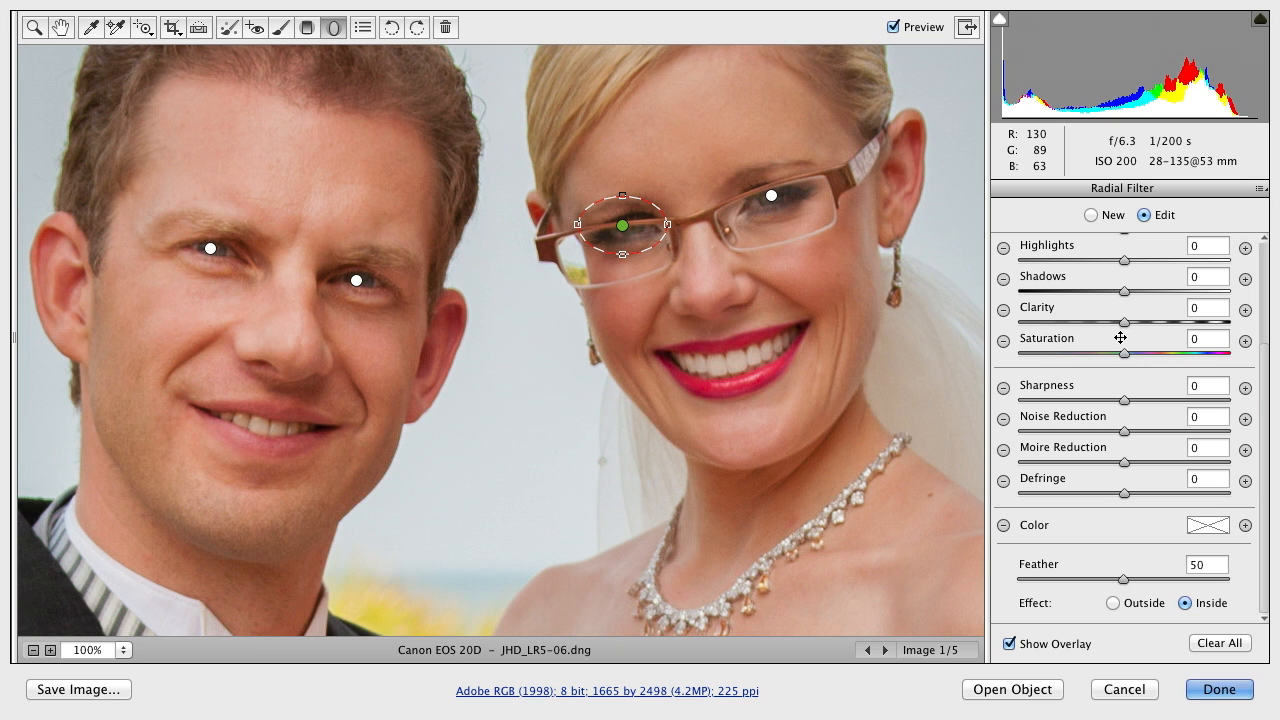
Set the bride's eye filter nearer the groom to clarity +17 and shadows +15, and the other to clarity +14 and shadows +24
{"action": "left_click_drag", "start_coordinate": [1125, 323], "coordinate": [1142, 329]}
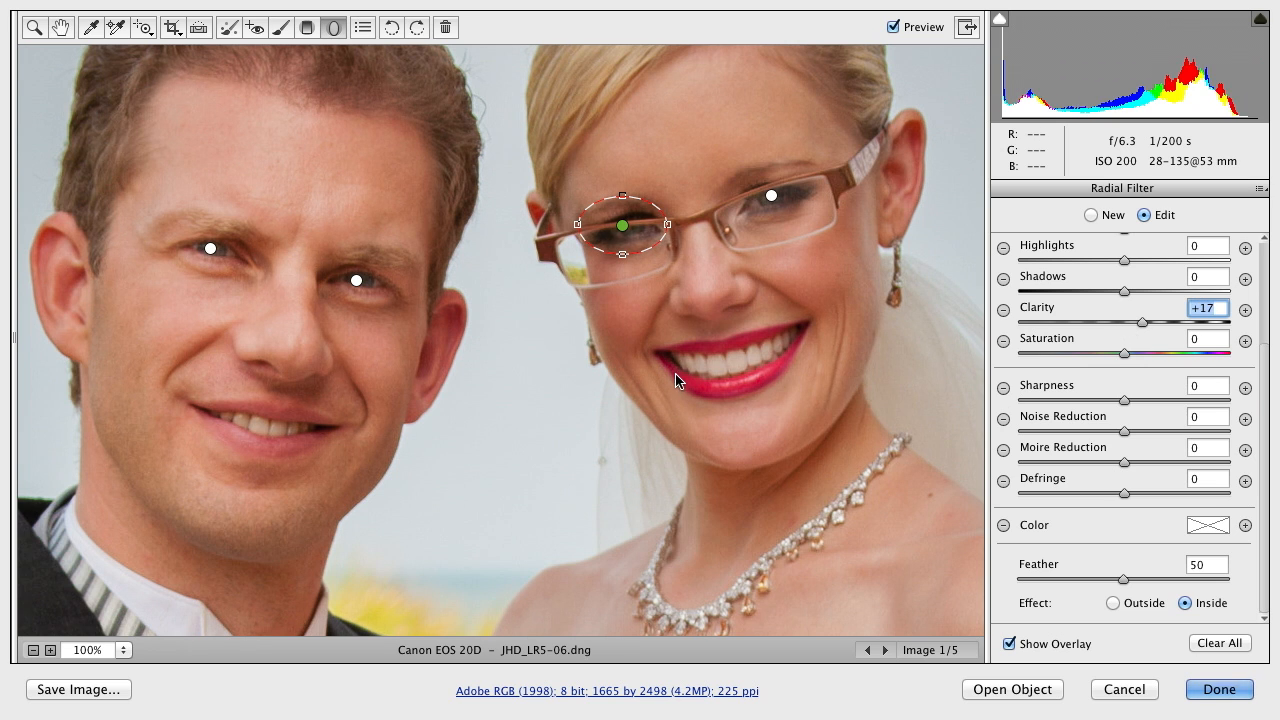
{"action": "left_click", "coordinate": [772, 197]}
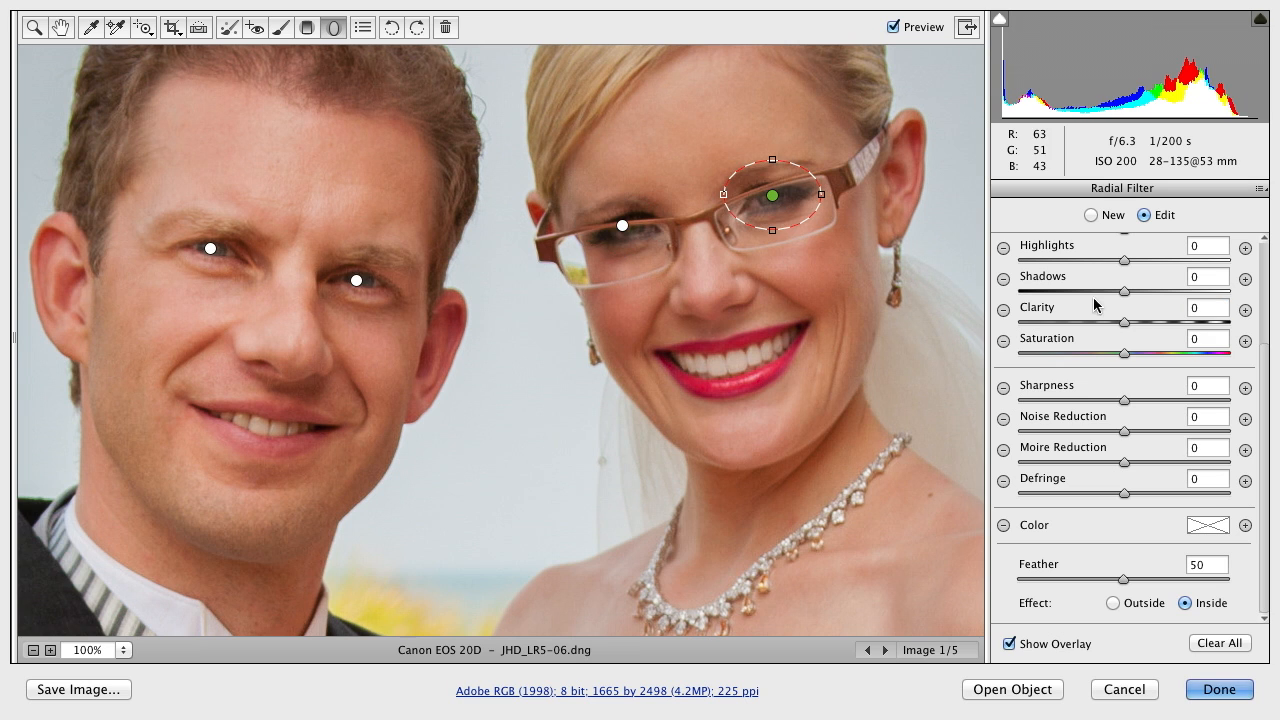
{"action": "left_click_drag", "start_coordinate": [1126, 326], "coordinate": [1150, 291]}
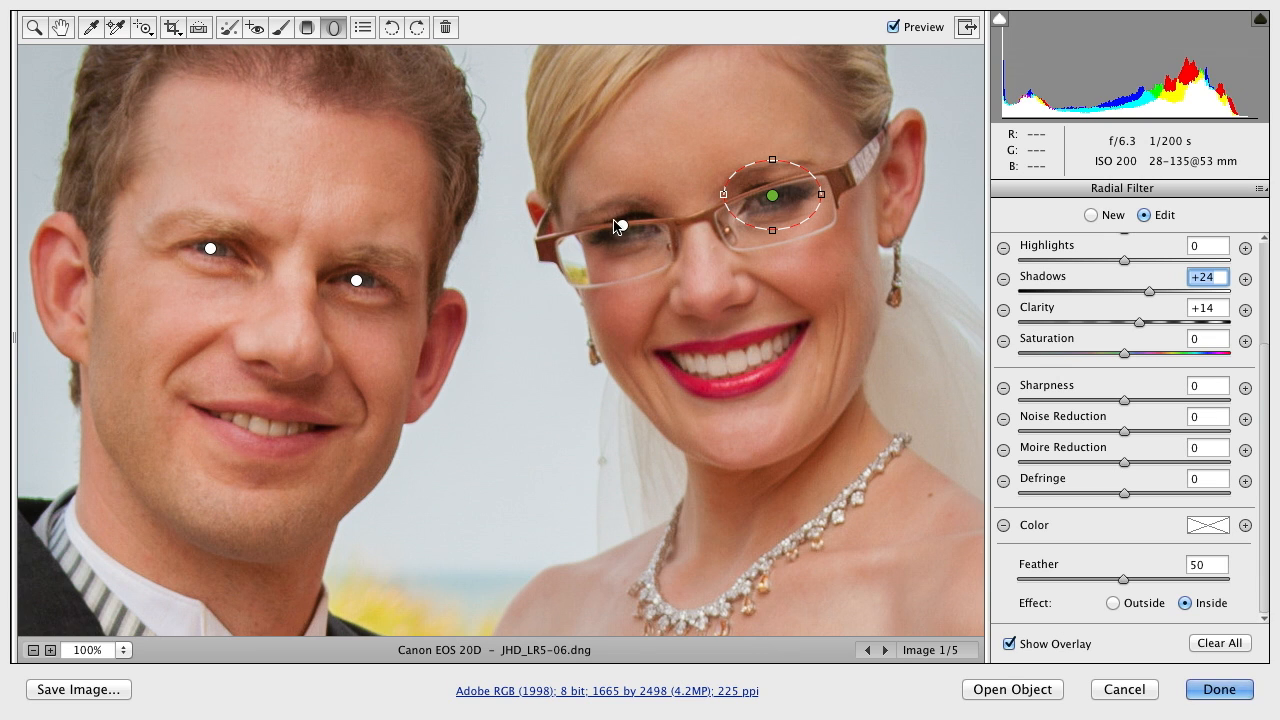
{"action": "left_click", "coordinate": [622, 228]}
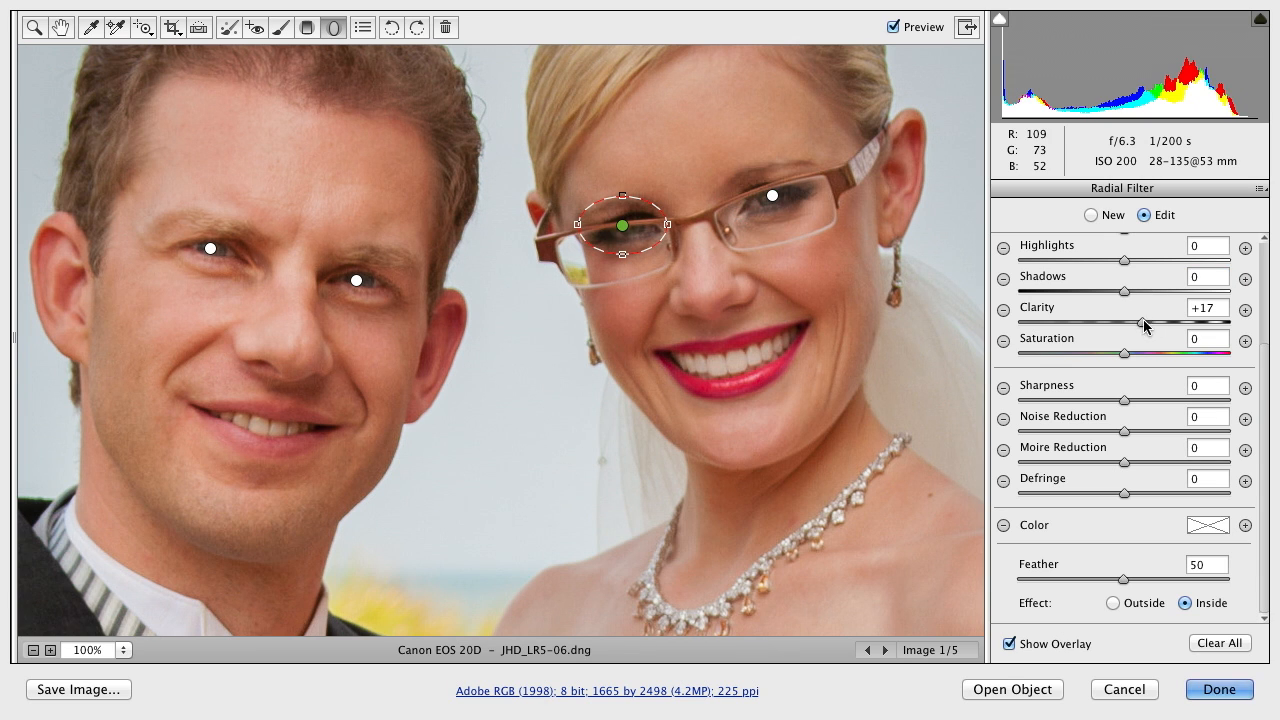
{"action": "left_click_drag", "start_coordinate": [1126, 292], "coordinate": [1140, 292]}
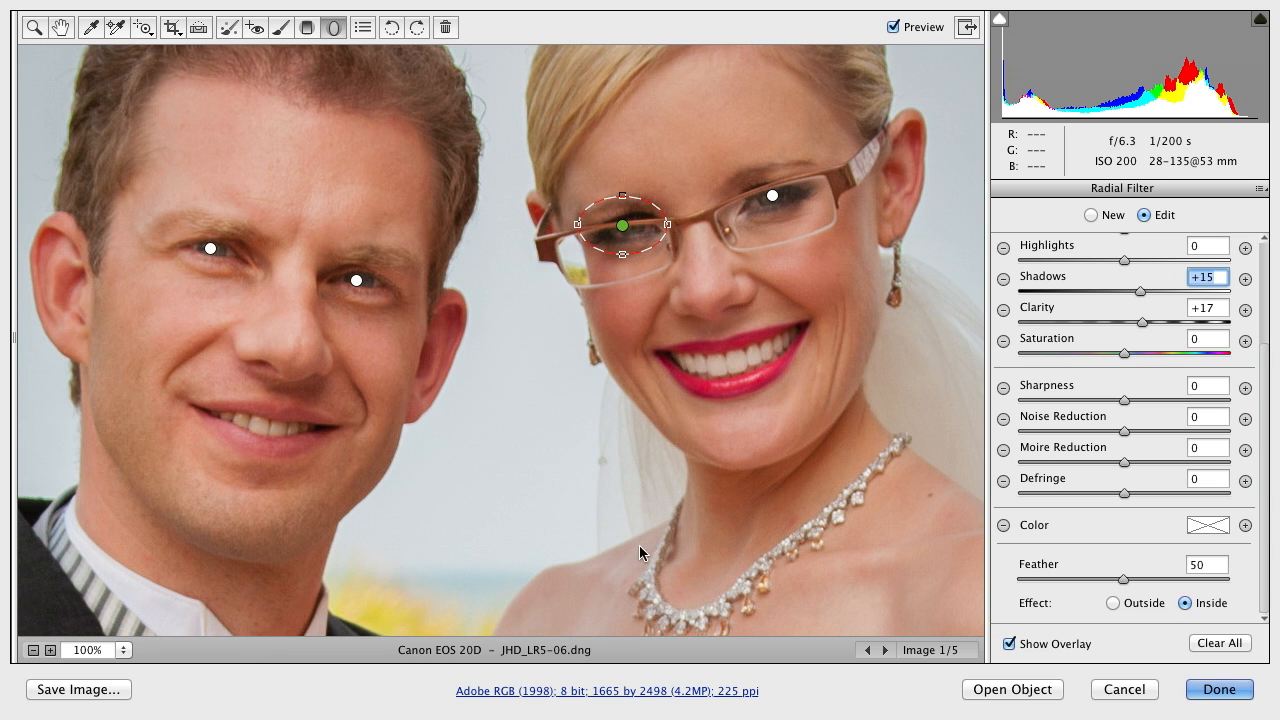
Add a new inside radial filter over the white bouquet, with highlights -50 and feather 50
{"action": "scroll", "coordinate": [660, 330], "scroll_direction": "down", "scroll_amount": 5}
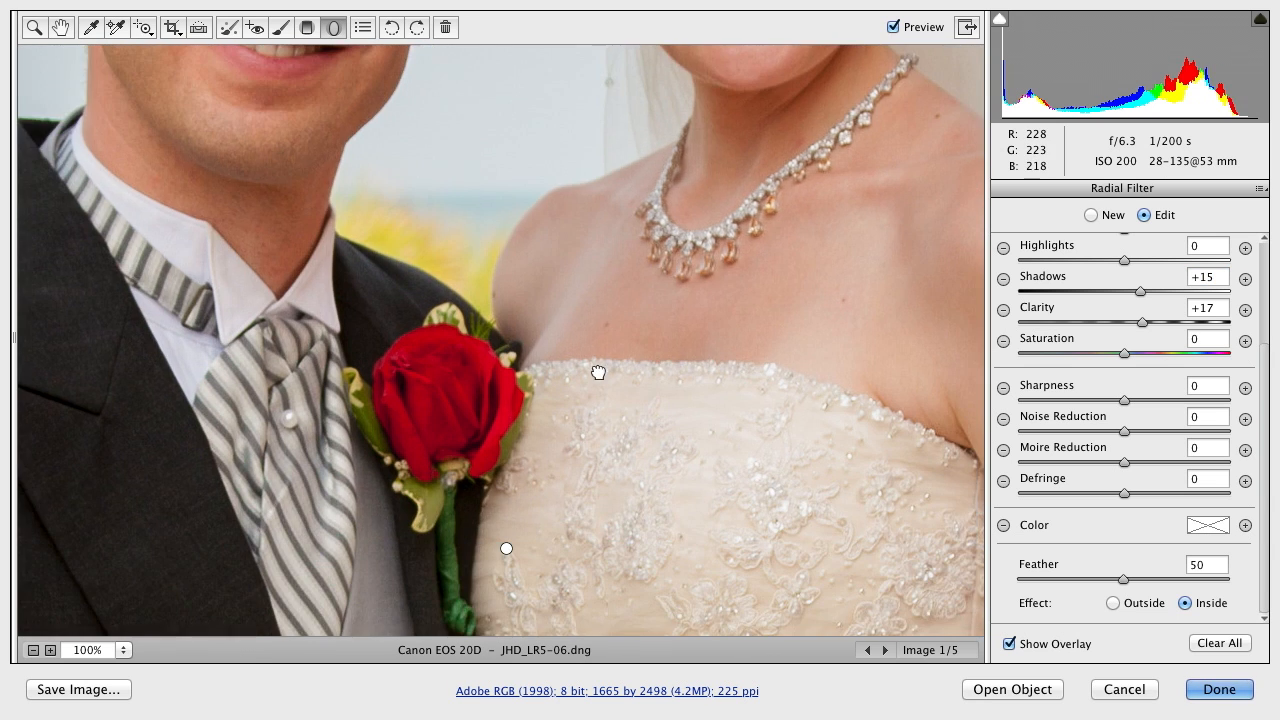
{"action": "left_click_drag", "start_coordinate": [600, 408], "coordinate": [629, 234]}
{"action": "left_click_drag", "start_coordinate": [706, 478], "coordinate": [626, 289]}
{"action": "left_click_drag", "start_coordinate": [628, 444], "coordinate": [701, 322]}
{"action": "left_click", "coordinate": [1090, 216]}
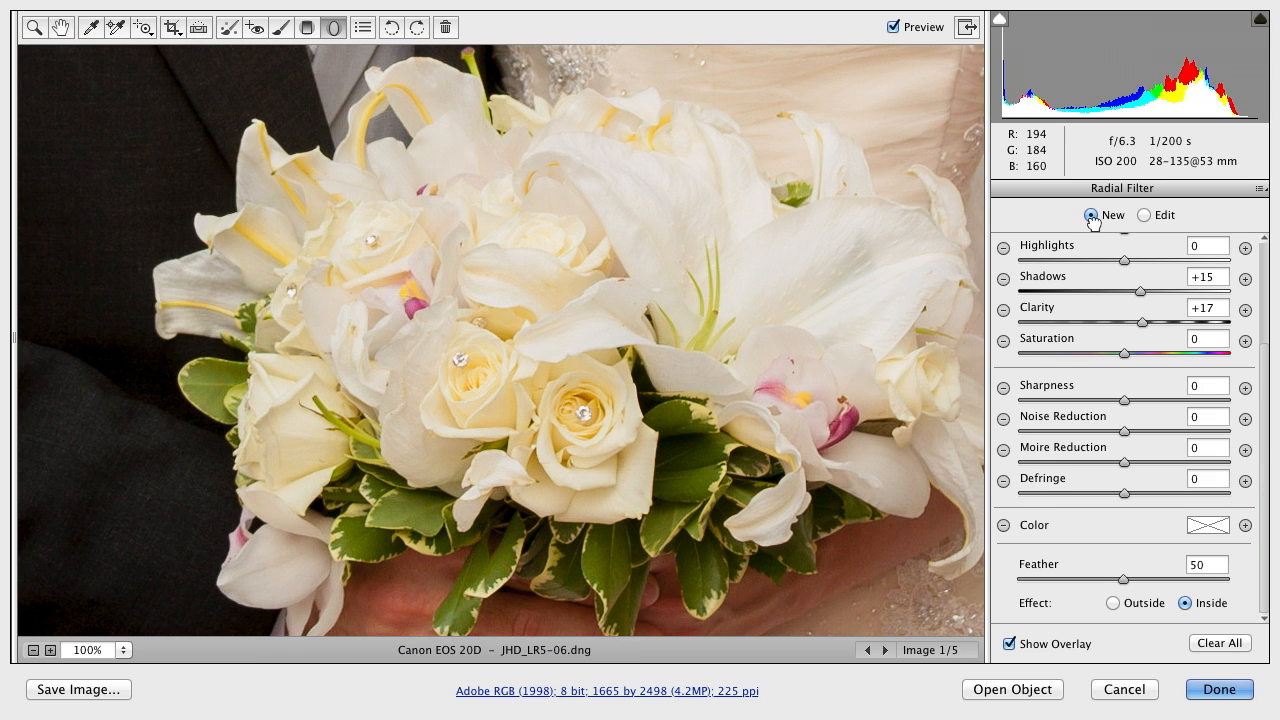
{"action": "left_click", "coordinate": [1003, 249]}
{"action": "left_click", "coordinate": [1003, 249]}
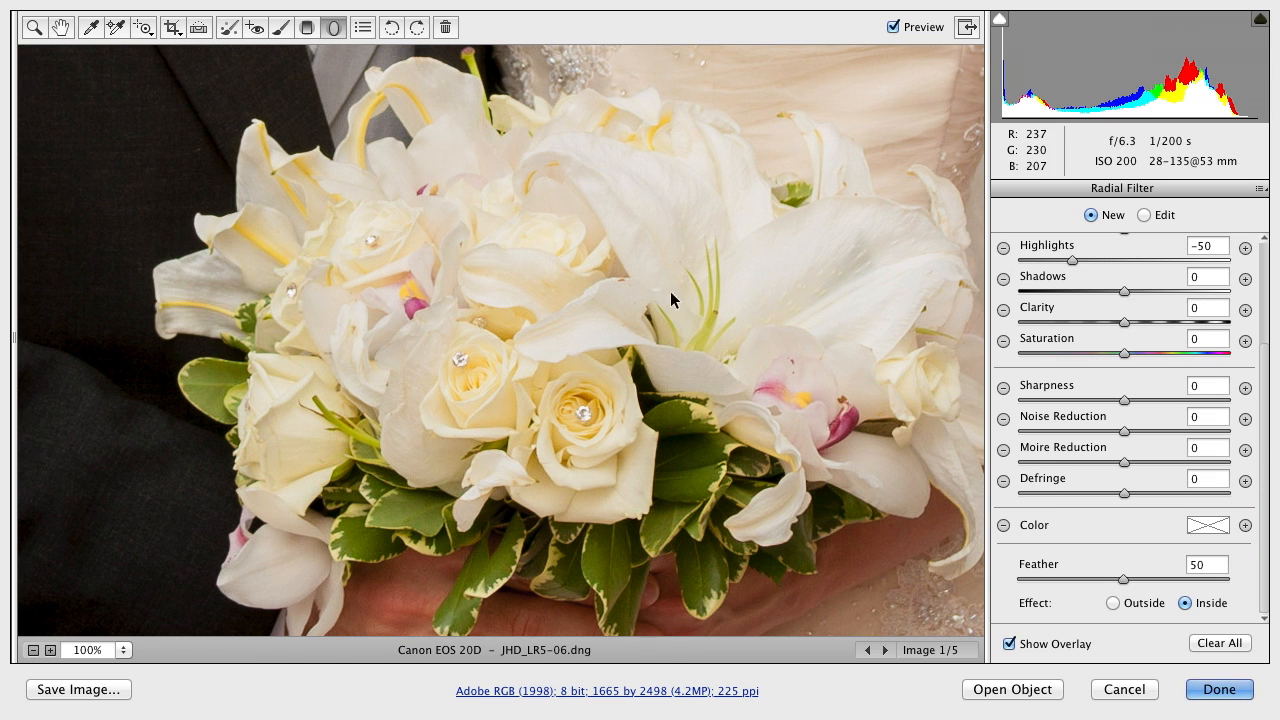
{"action": "left_click", "coordinate": [971, 520]}
Set the bouquet filter's clarity to +79 and highlights to -90, and compare the image before and after
{"action": "left_click_drag", "start_coordinate": [1124, 324], "coordinate": [1208, 337]}
{"action": "left_click_drag", "start_coordinate": [1072, 259], "coordinate": [1029, 260]}
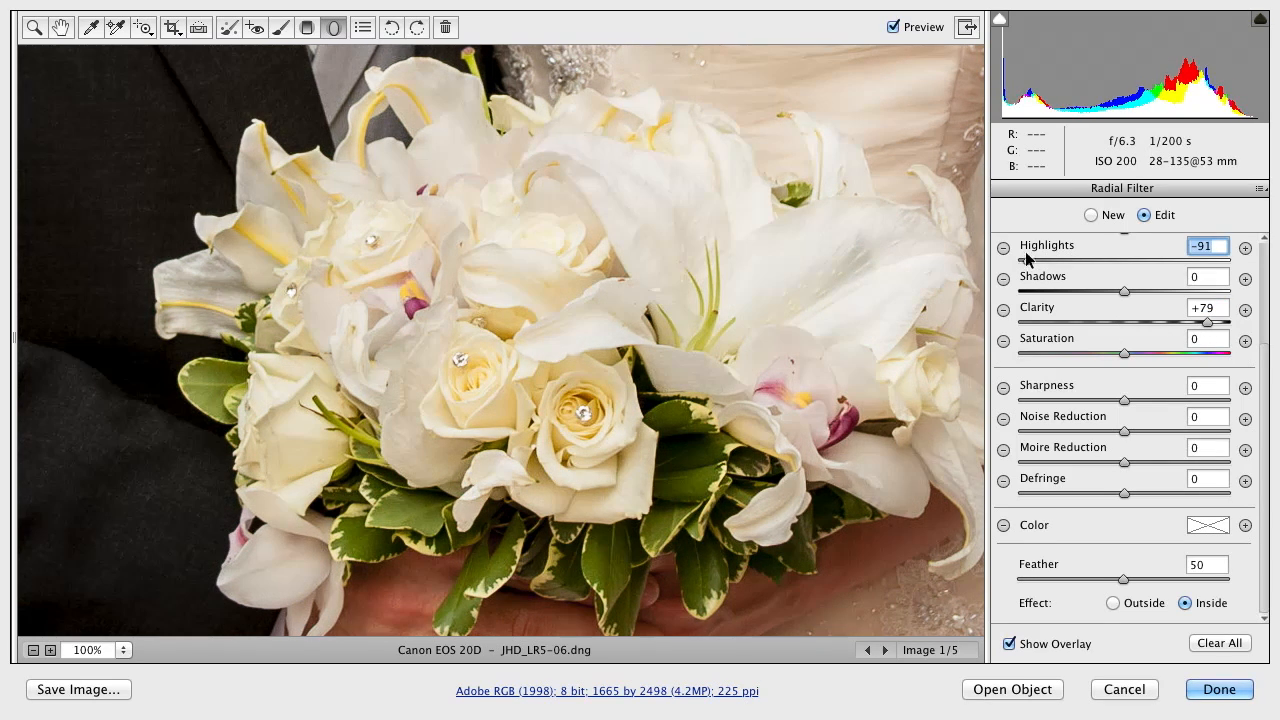
{"action": "left_click", "coordinate": [893, 28]}
{"action": "left_click", "coordinate": [893, 28]}
{"action": "left_click", "coordinate": [893, 28]}
{"action": "left_click", "coordinate": [893, 28]}
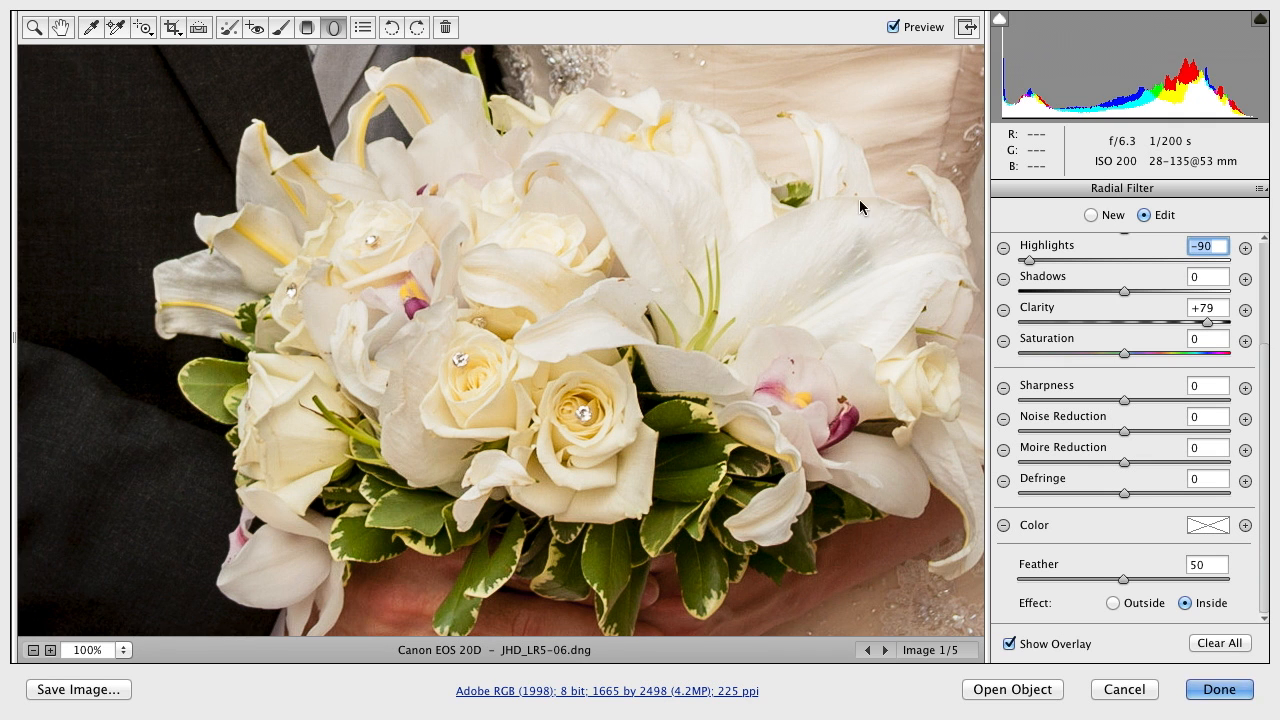
Prepare a new radial filter with exposure -0.50 at 66.7% zoom and try it across the groom's jacket, toggling the overlay
{"action": "left_click", "coordinate": [616, 308], "text": "alt+super"}
{"action": "left_click_drag", "start_coordinate": [562, 152], "coordinate": [702, 482]}
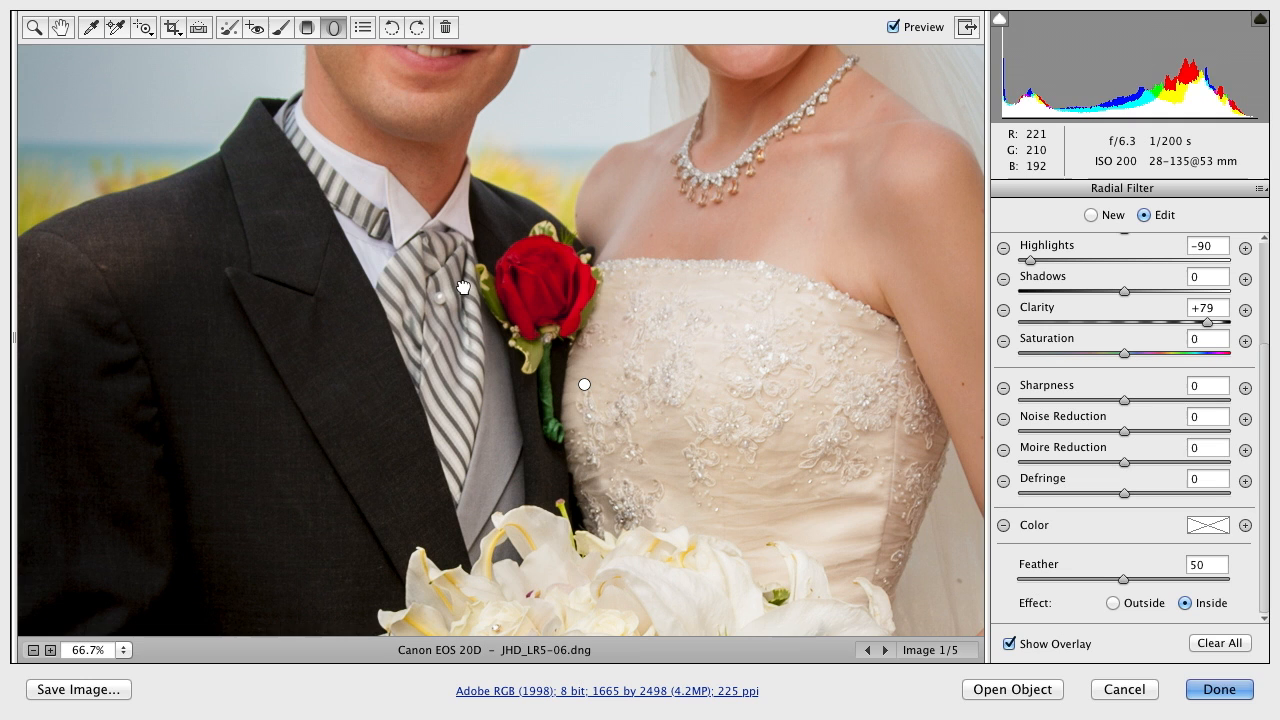
{"action": "left_click", "coordinate": [1090, 215]}
{"action": "scroll", "coordinate": [1254, 265], "scroll_direction": "up", "scroll_amount": 5}
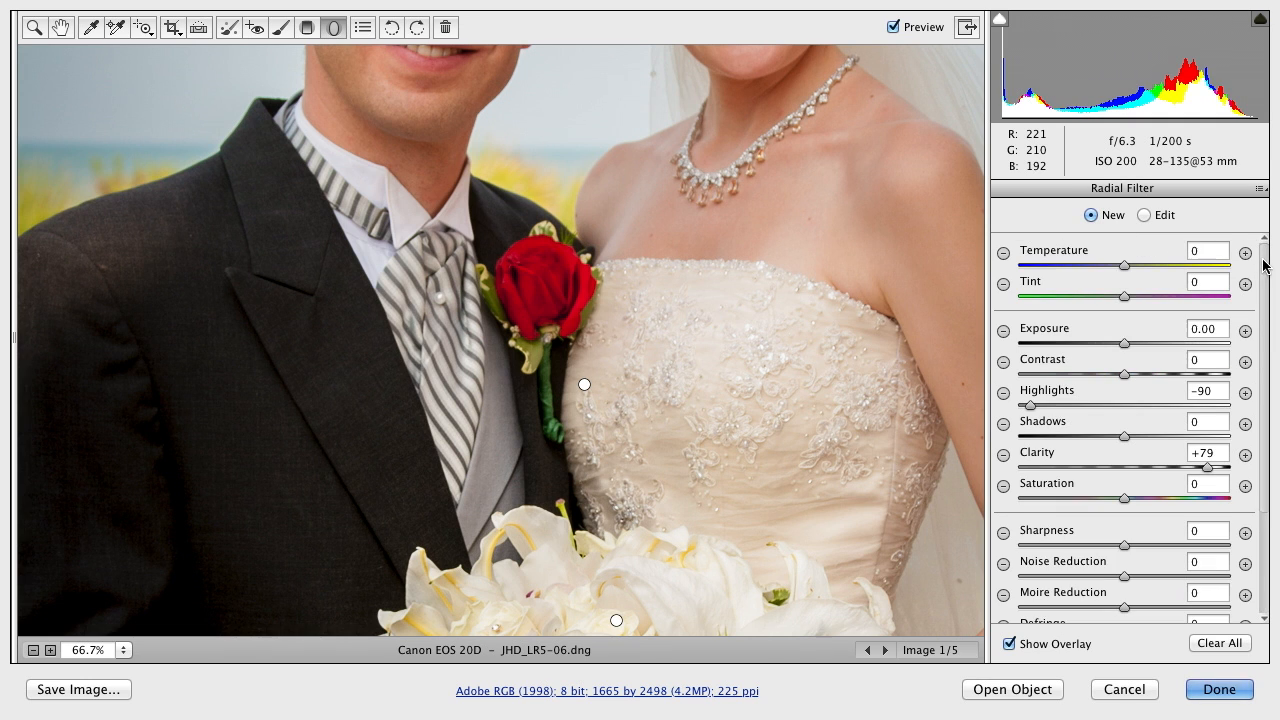
{"action": "left_click", "coordinate": [1003, 331]}
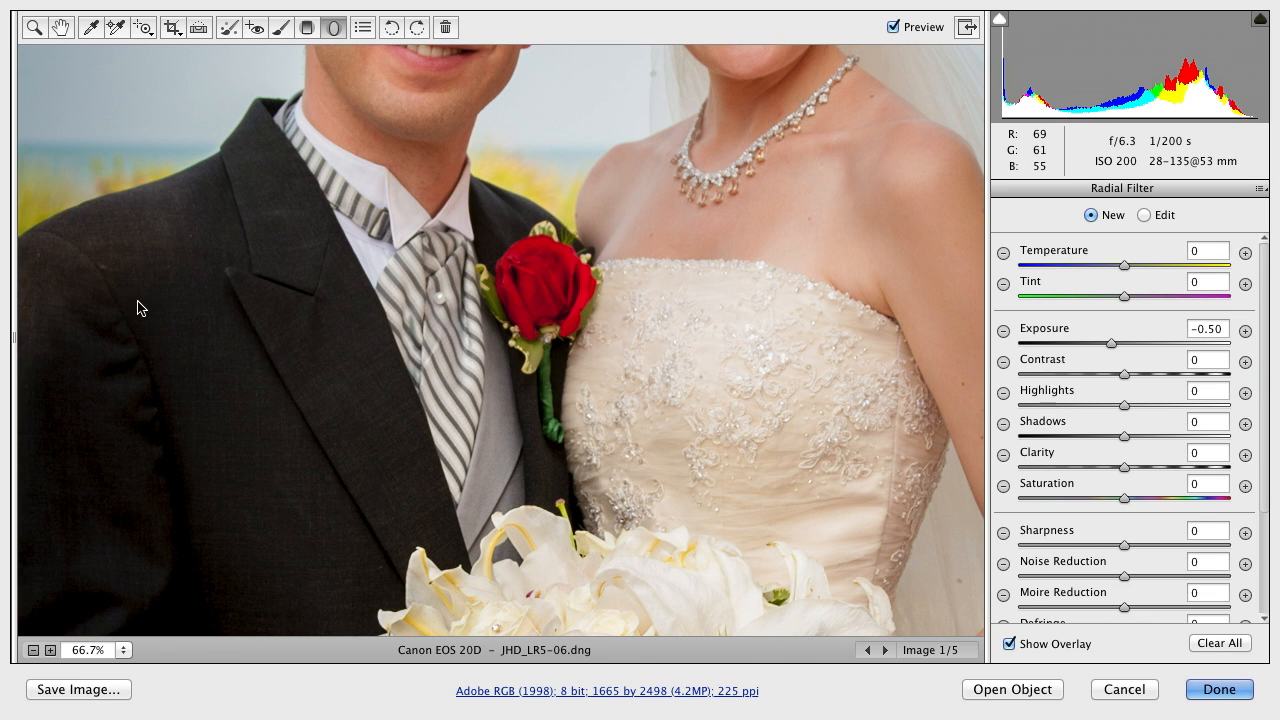
{"action": "left_click_drag", "start_coordinate": [139, 330], "coordinate": [661, 345]}
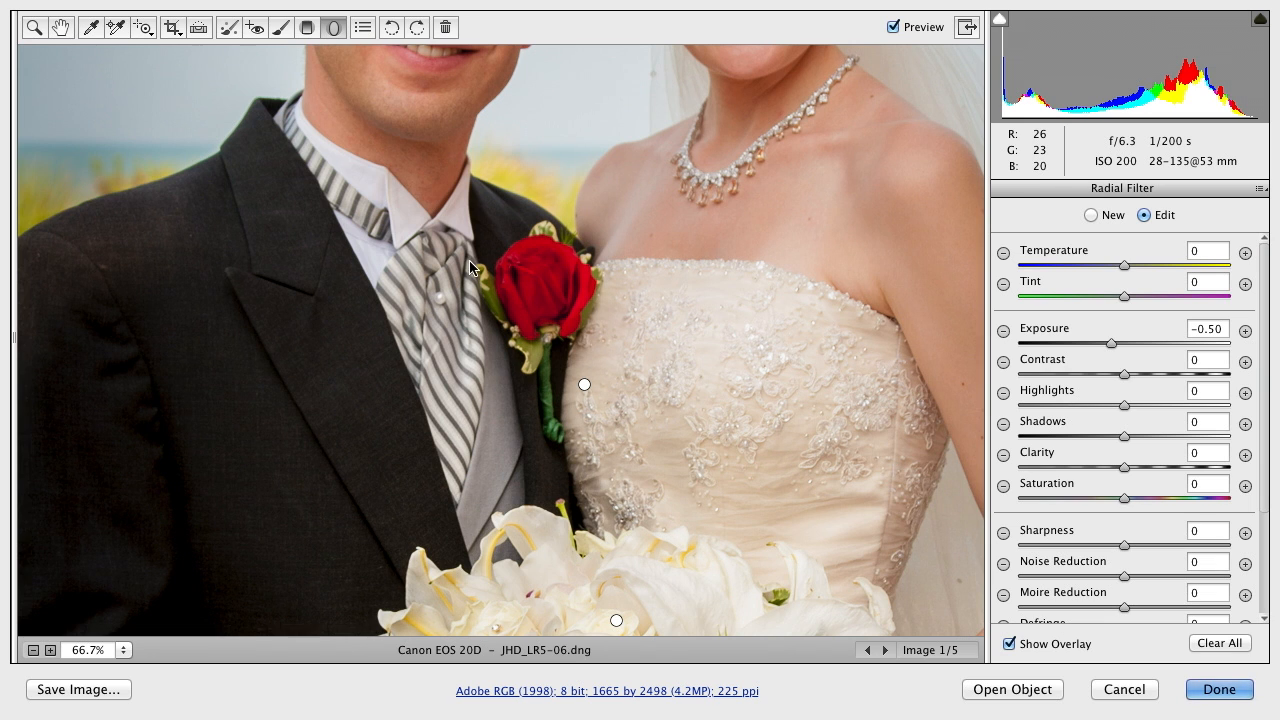
{"action": "key", "text": "v"}
{"action": "key", "text": "v"}
{"action": "key", "text": "v"}
{"action": "key", "text": "v"}
Place the -0.50 exposure filter over the groom's outer shoulder, rotating and nudging the ellipse to follow the jacket's slope
{"action": "left_click", "coordinate": [109, 243], "text": "alt"}
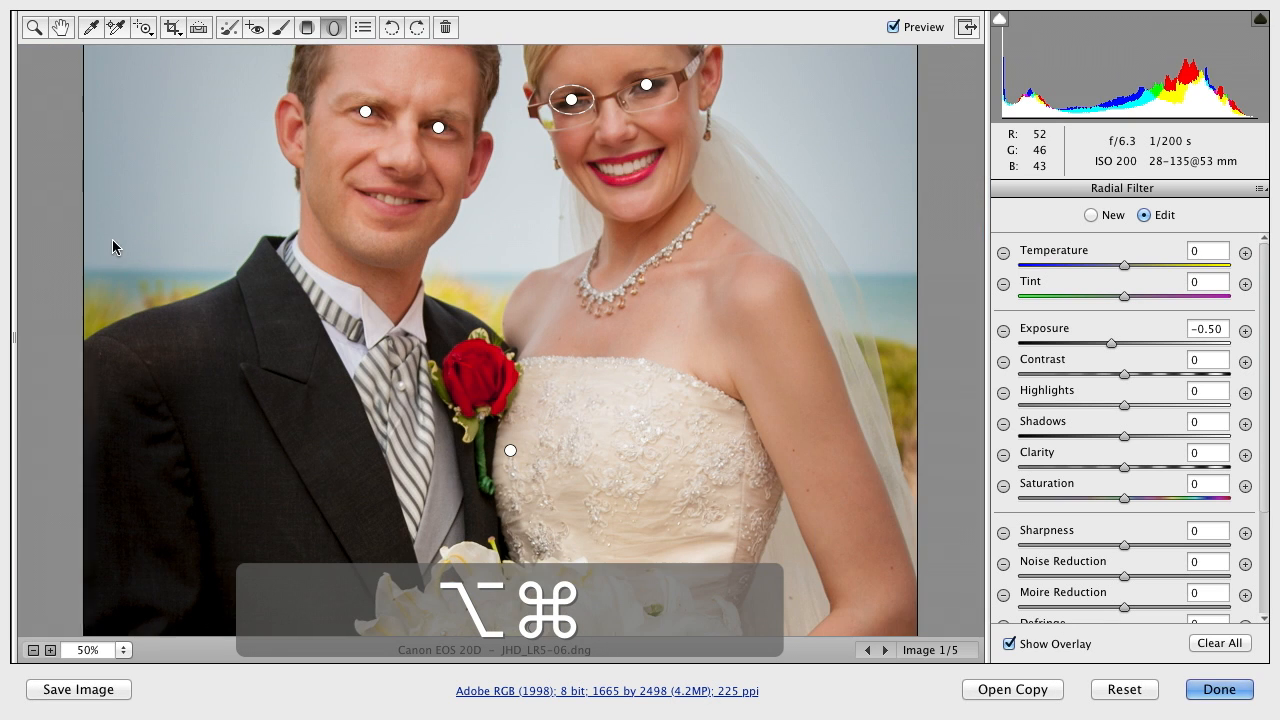
{"action": "left_click", "coordinate": [175, 352], "text": "super"}
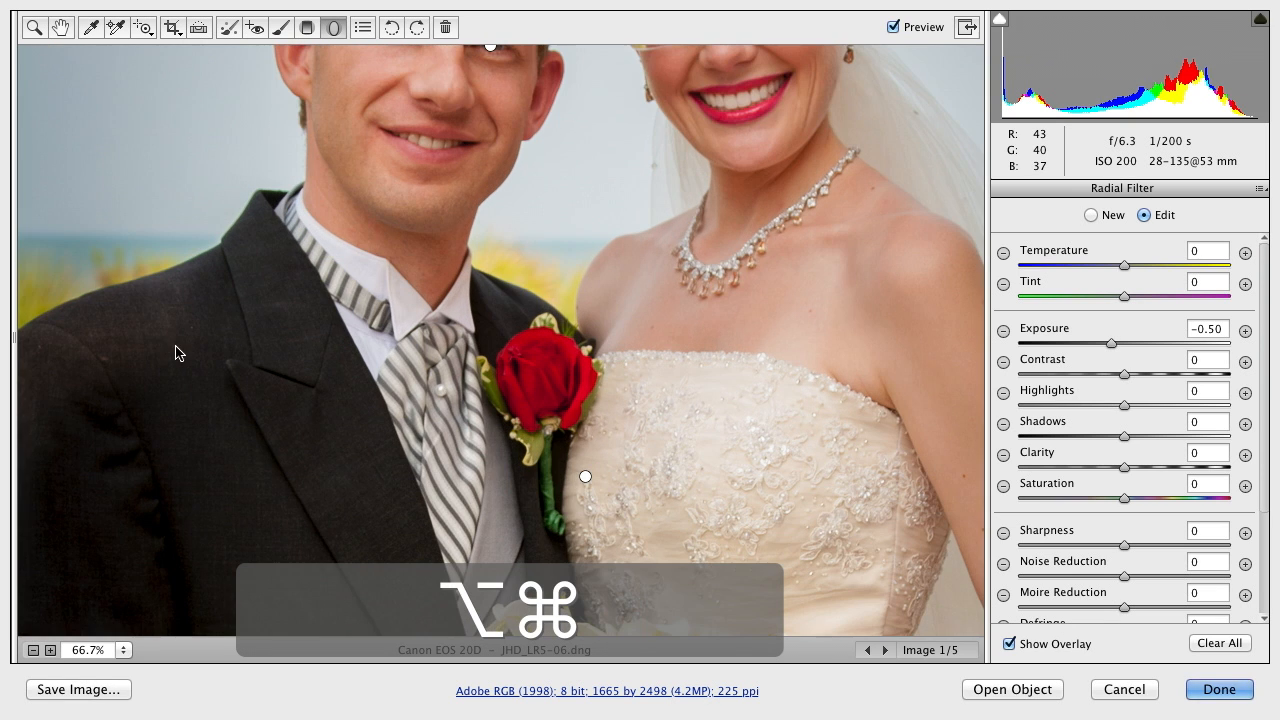
{"action": "left_click", "coordinate": [586, 478]}
{"action": "left_click", "coordinate": [82, 342]}
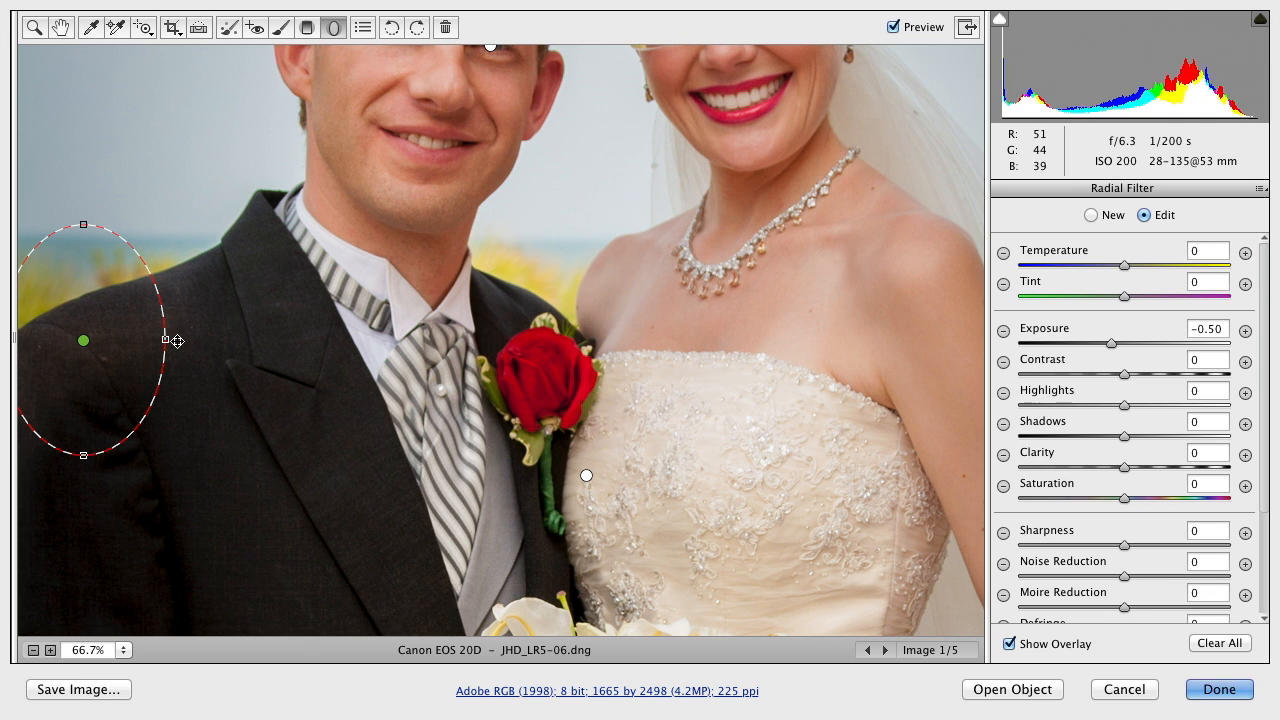
{"action": "left_click_drag", "start_coordinate": [155, 246], "coordinate": [85, 222]}
{"action": "mouse_move", "coordinate": [84, 340]}
{"action": "left_mouse_down"}
{"action": "mouse_move", "coordinate": [209, 289]}
{"action": "mouse_move", "coordinate": [240, 417]}
{"action": "mouse_move", "coordinate": [72, 340]}
{"action": "mouse_move", "coordinate": [80, 209]}
{"action": "mouse_move", "coordinate": [80, 333]}
{"action": "left_mouse_up"}
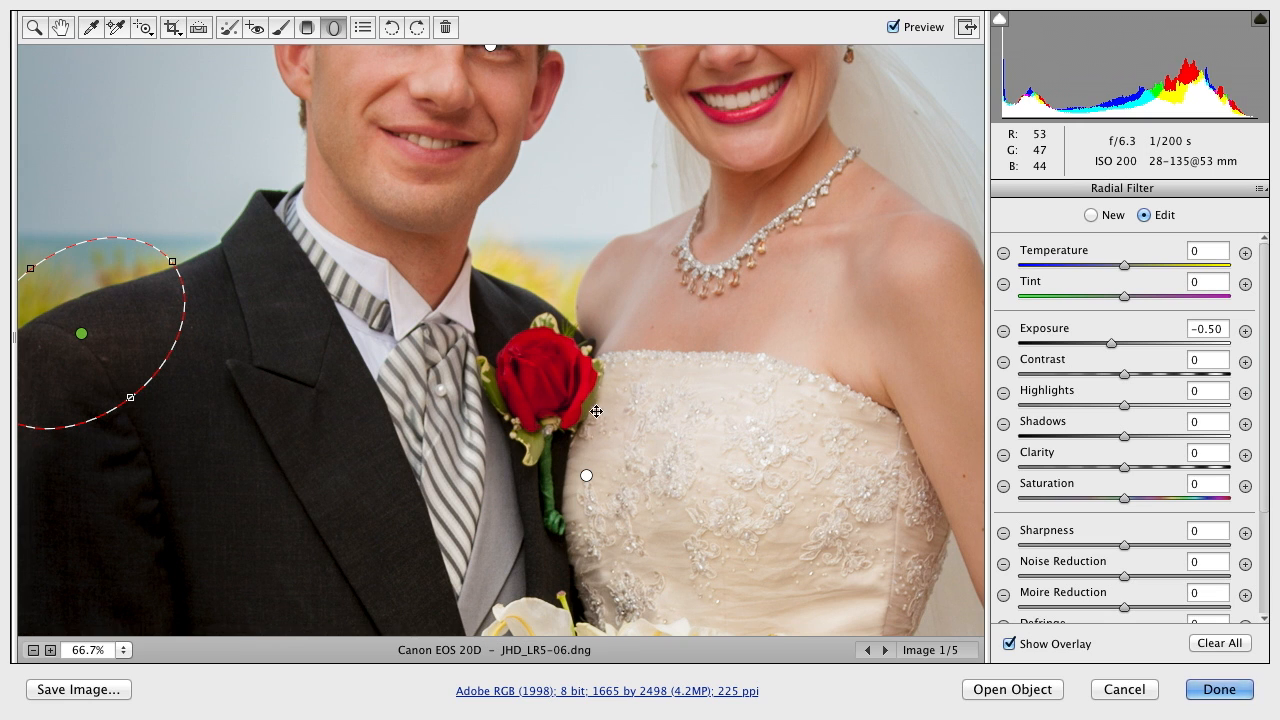
Add a new brightening radial filter to the upper part of the portrait with the overlay hidden, and set its exposure to +0.30
{"action": "left_click_drag", "start_coordinate": [493, 311], "coordinate": [449, 550]}
{"action": "left_click", "coordinate": [1091, 215]}
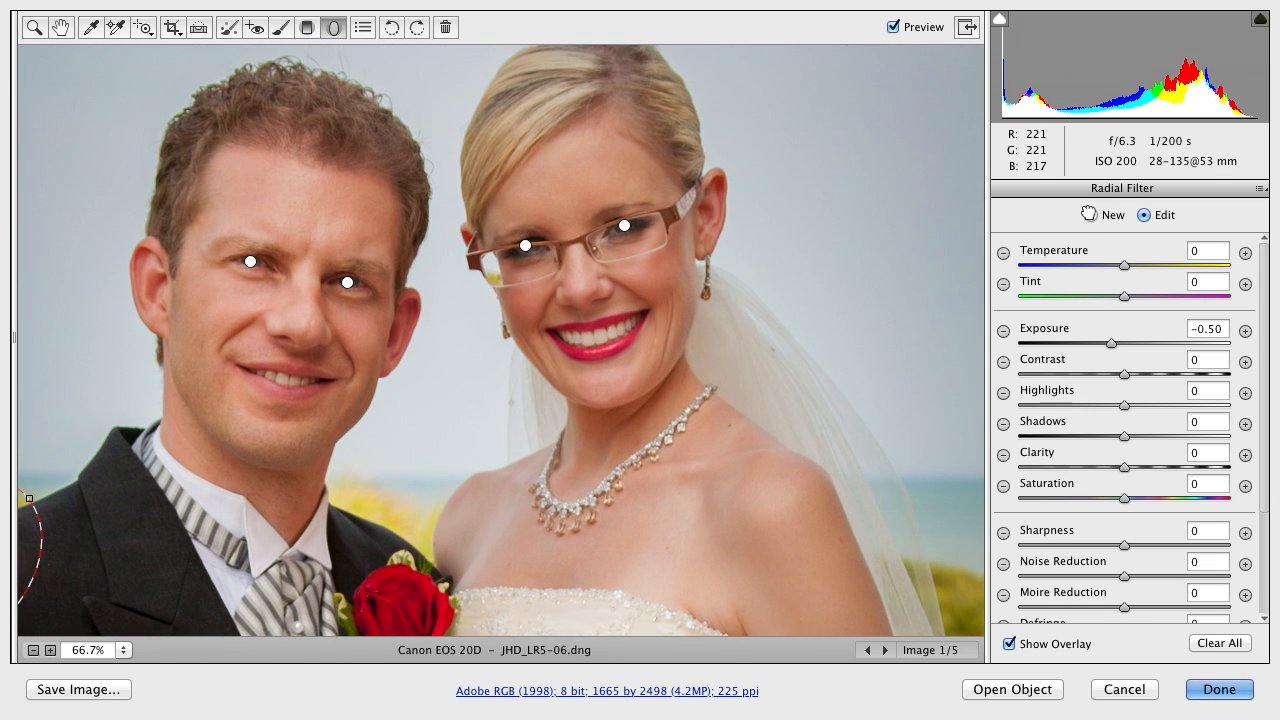
{"action": "left_click", "coordinate": [1245, 331]}
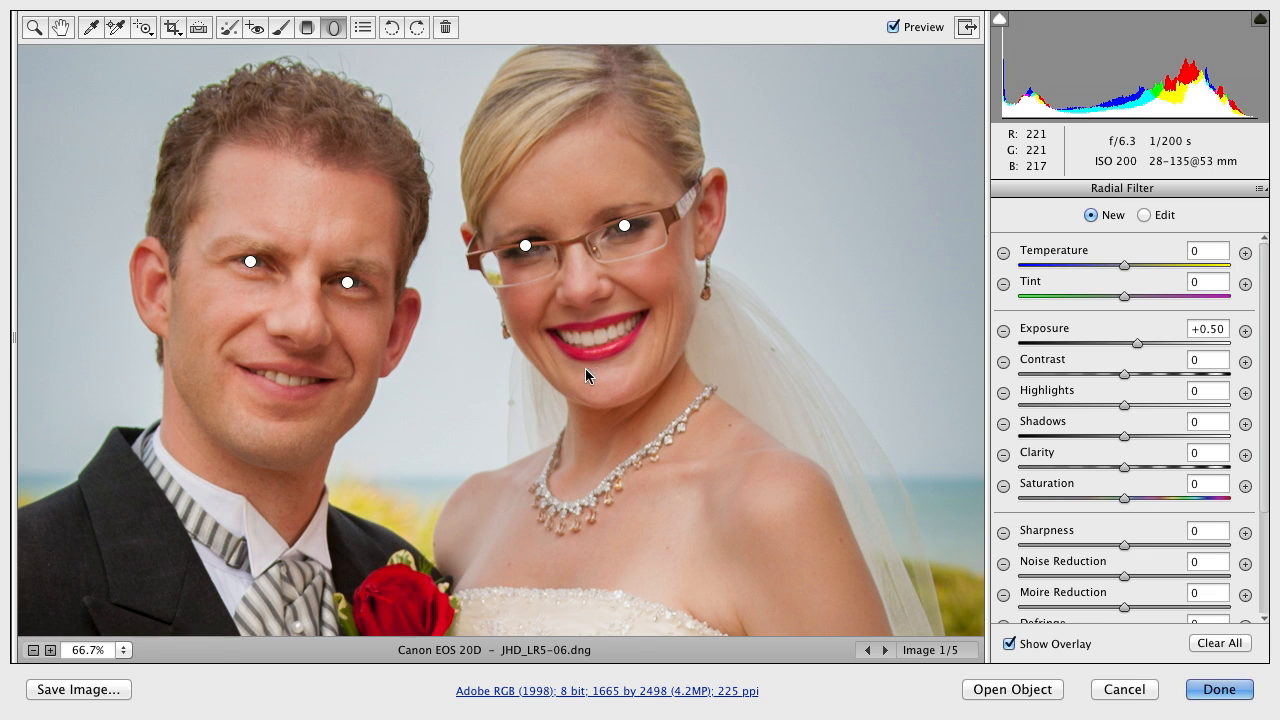
{"action": "key", "text": "v"}
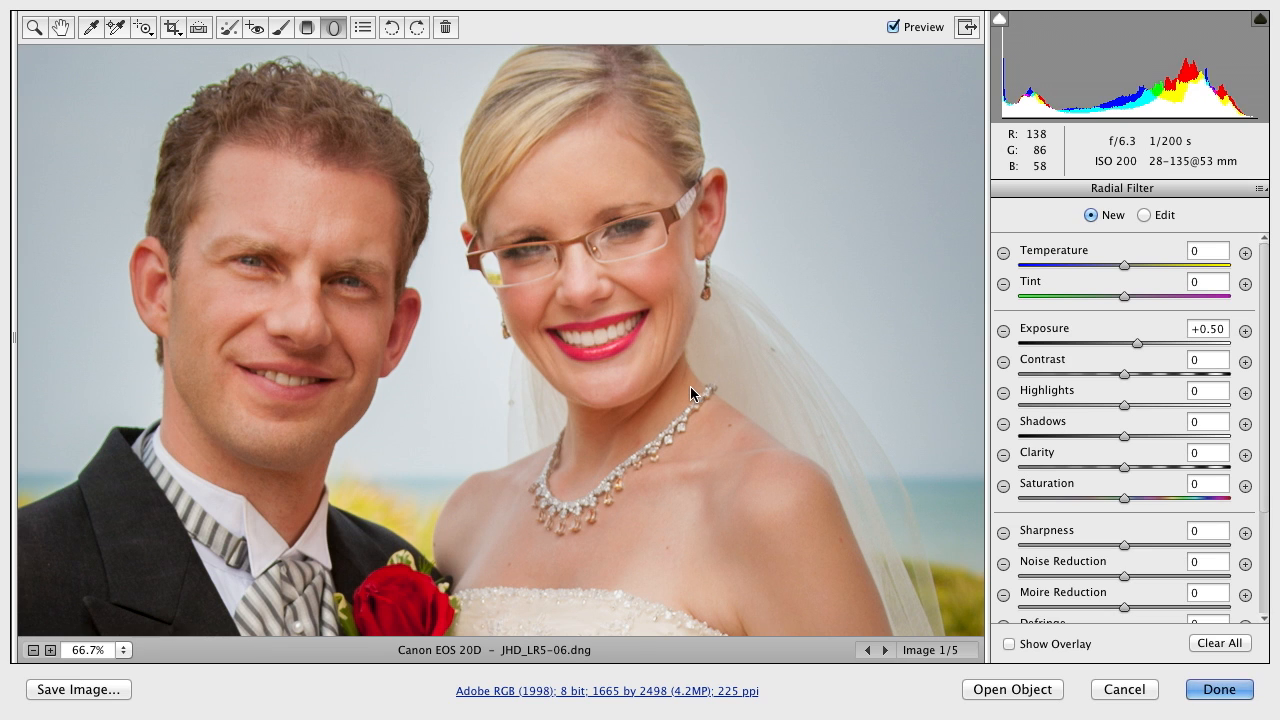
{"action": "left_click_drag", "start_coordinate": [1138, 346], "coordinate": [1133, 348]}
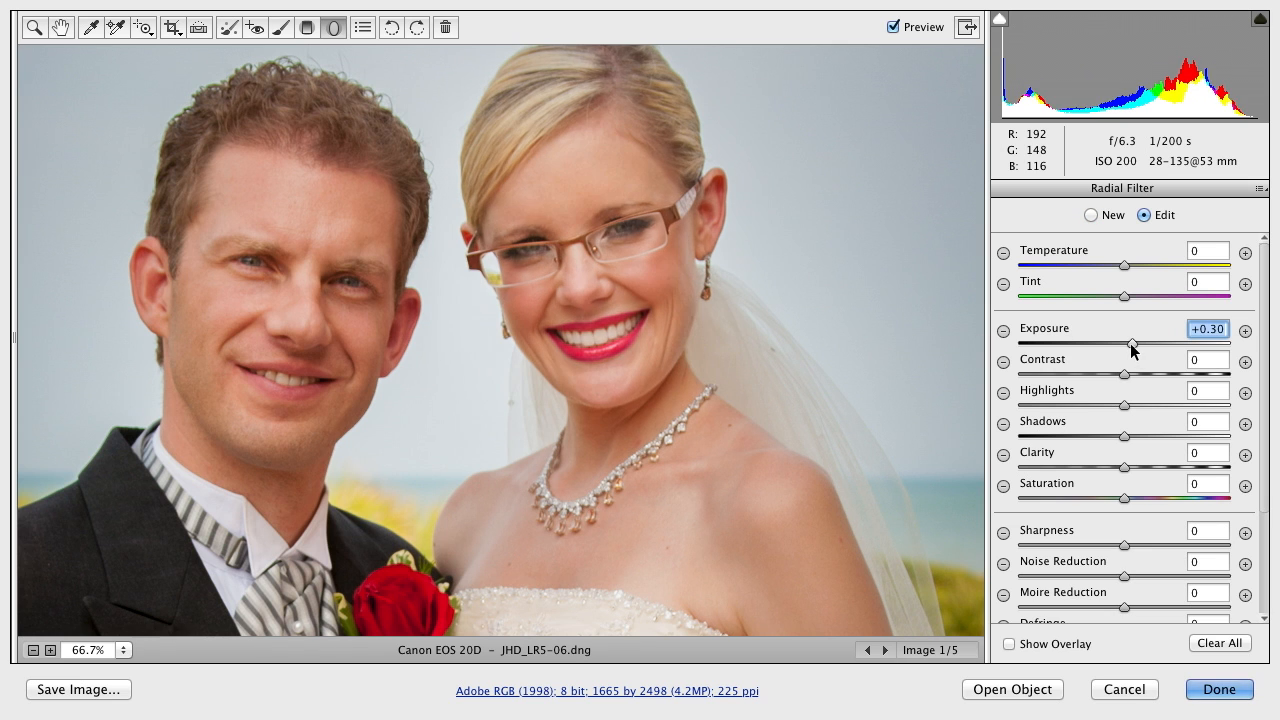